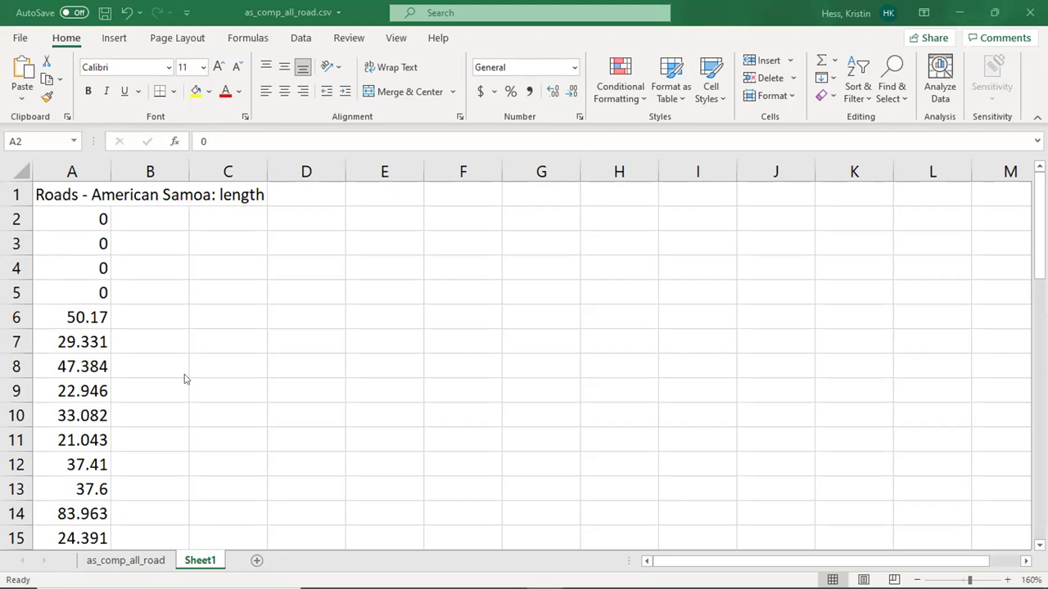
scroll(118, 390, down, 2)
scroll(127, 386, down, 1)
scroll(129, 384, down, 3)
scroll(137, 379, up, 5)
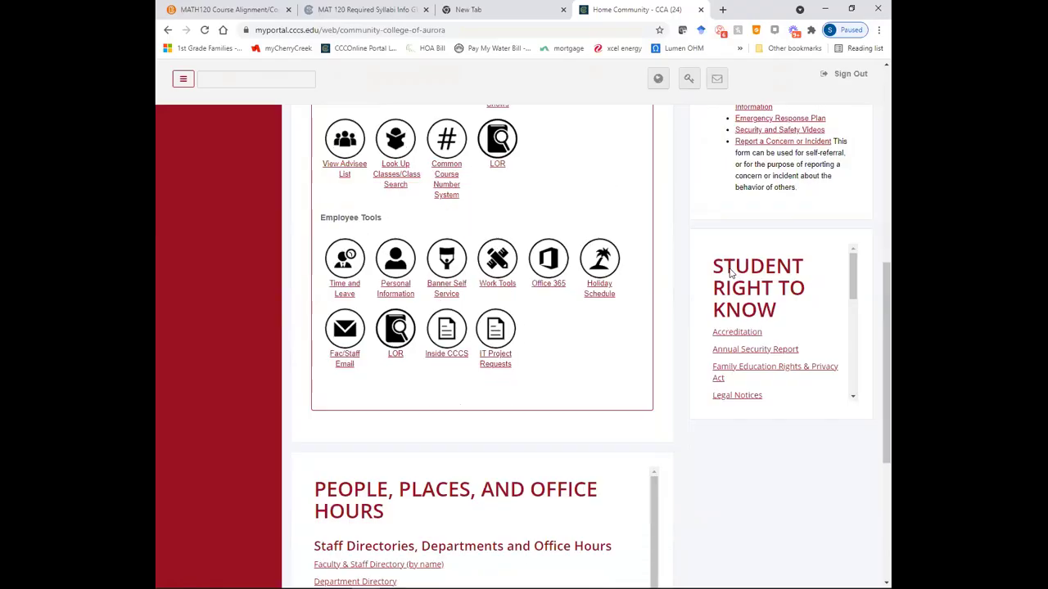
scroll(729, 270, down, 3)
scroll(542, 319, up, 6)
scroll(542, 319, up, 4)
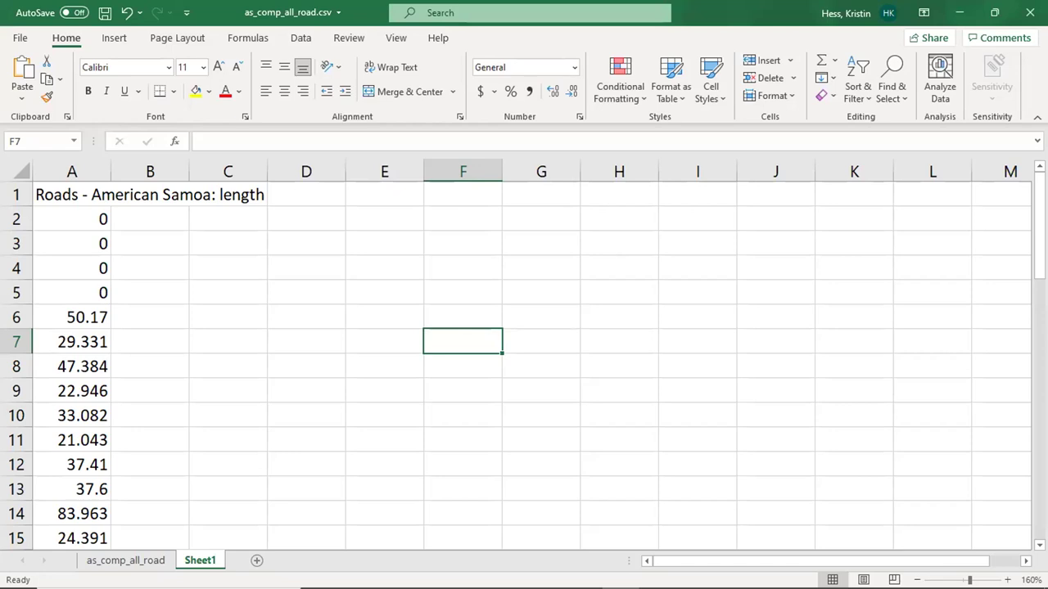
Step: Label cell A53 "mean" below the American Samoa road length data
scroll(221, 300, down, 16)
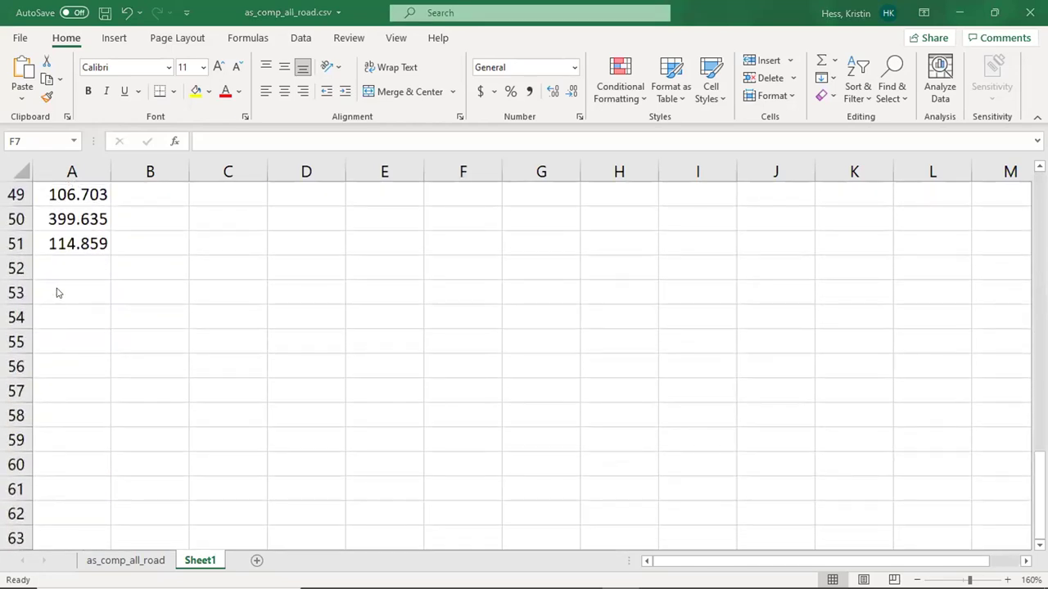
scroll(70, 297, down, 15)
scroll(61, 327, up, 2)
click(51, 356)
text(mean)
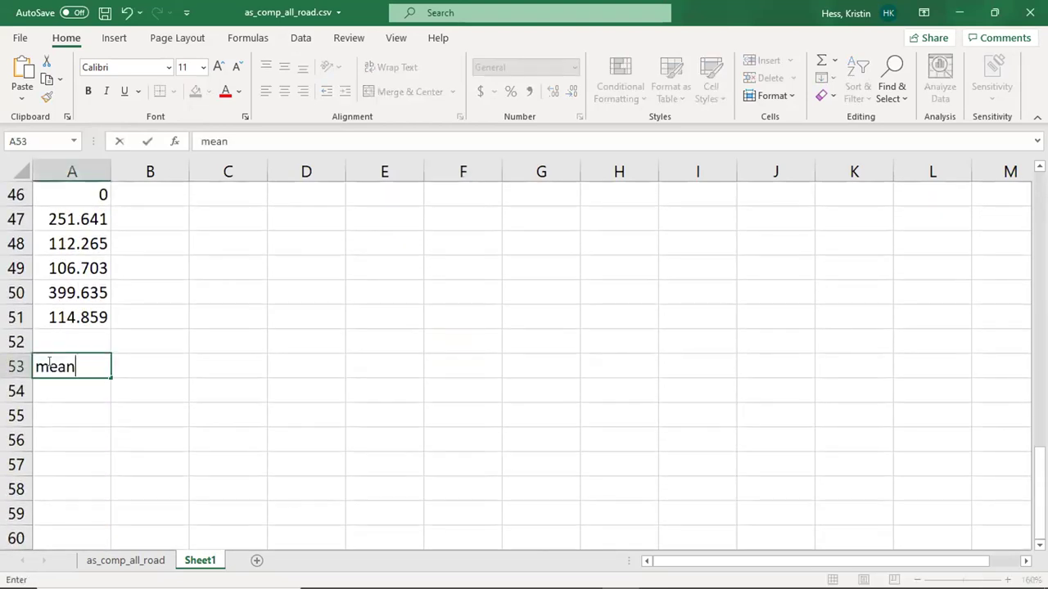
key(Tab)
Step: Calculate the mean road length in B53 with the AVERAGE function over A2:A51
text(=)
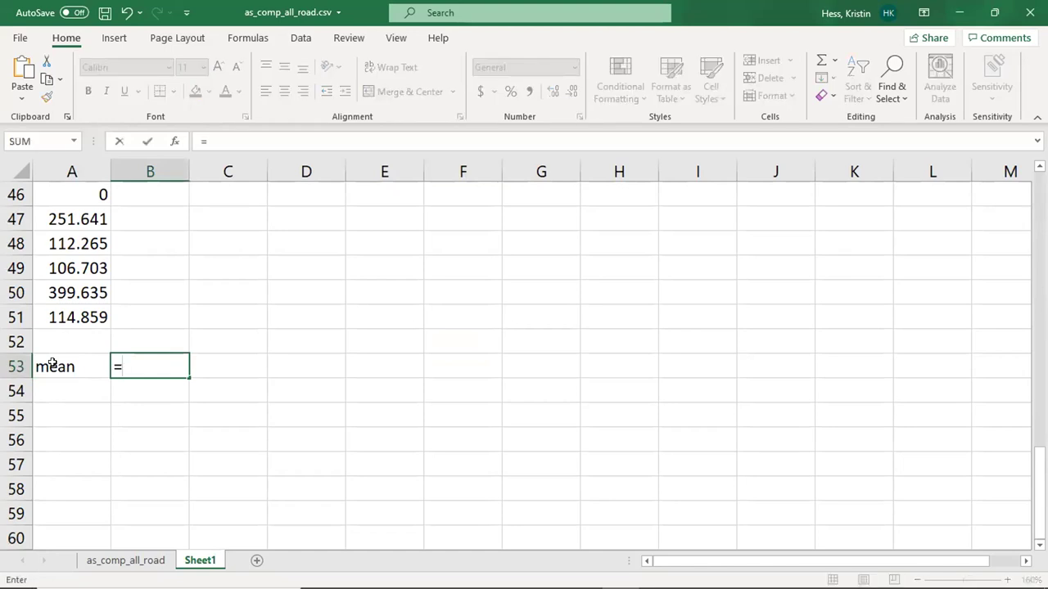
text(average)
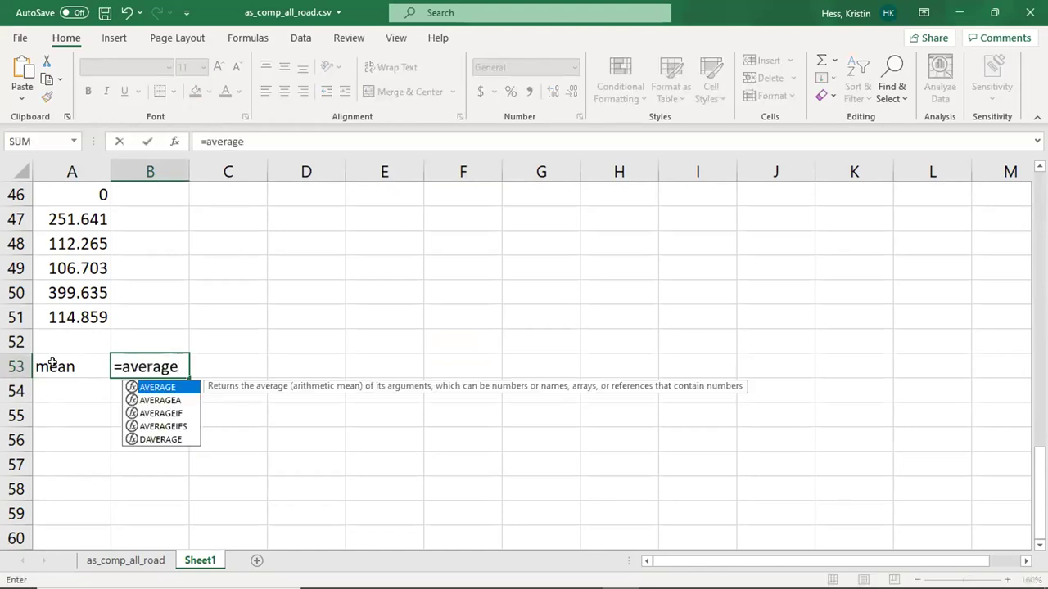
text(()
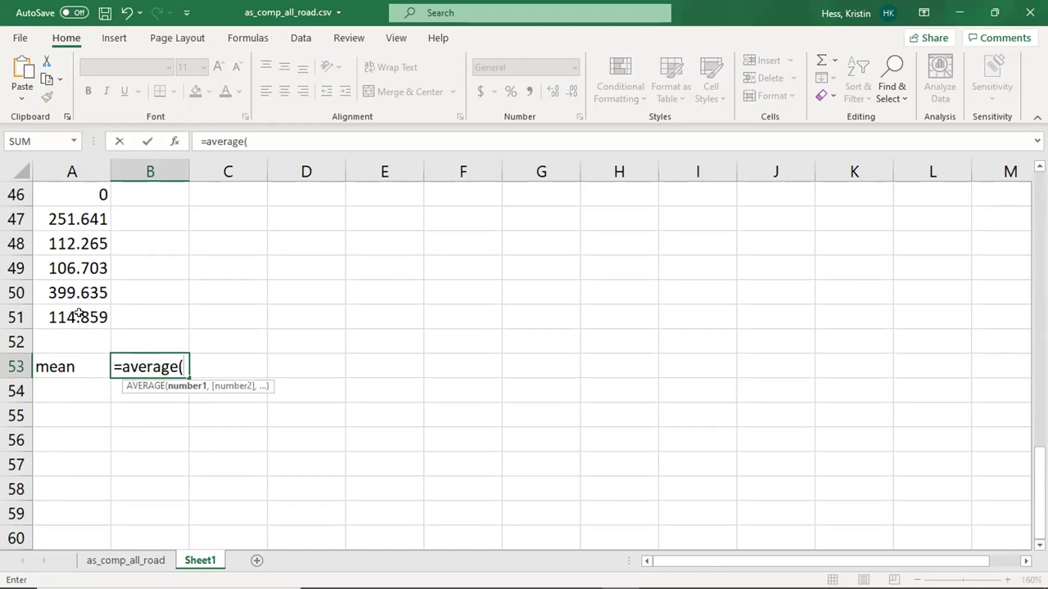
drag(78, 316, 69, 214)
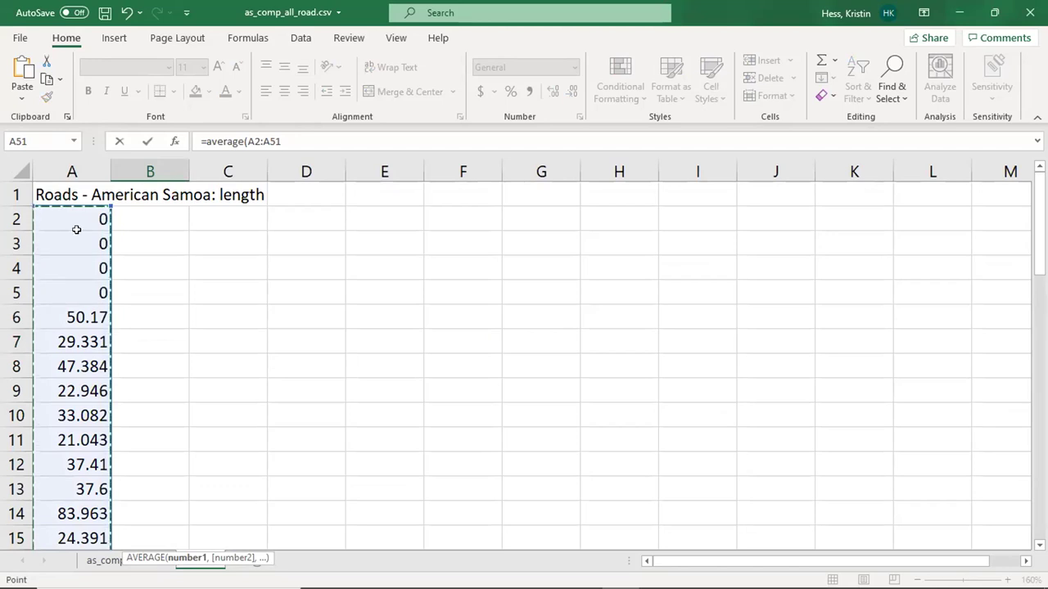
key(Return)
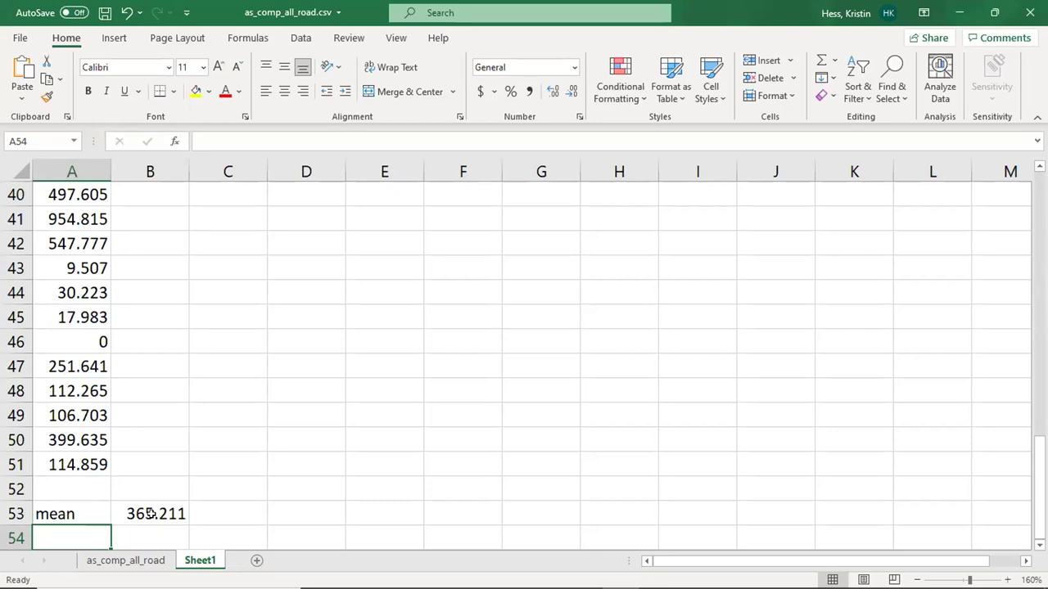
Step: Label cell A54 "median" under the mean label
text(me)
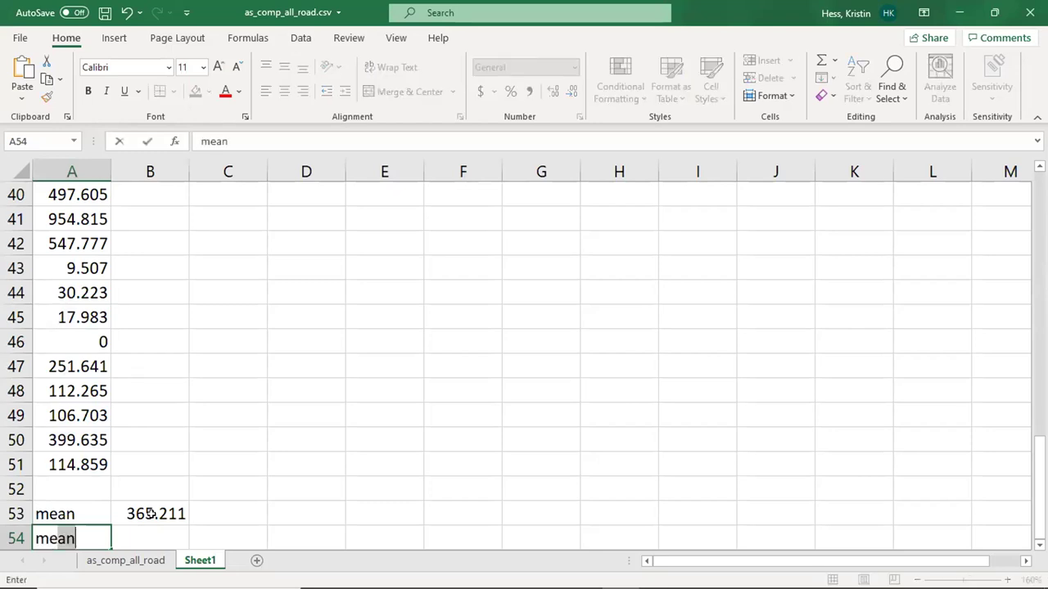
key(BackSpace)
key(BackSpace)
key(BackSpace)
text(median)
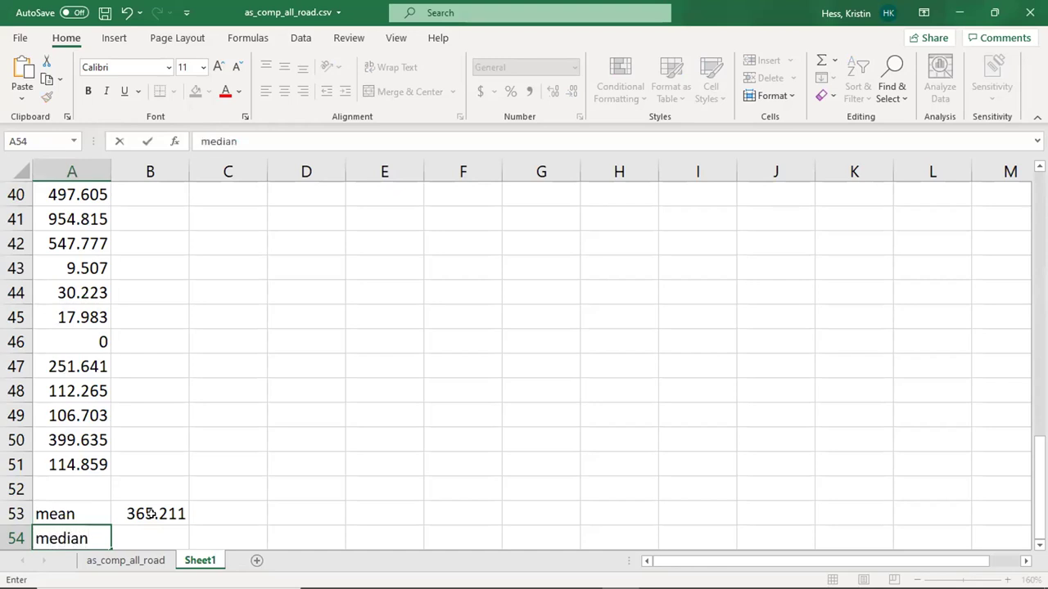
key(Tab)
Step: Calculate the median road length in B54 with the MEDIAN function over A2:A51
text(=)
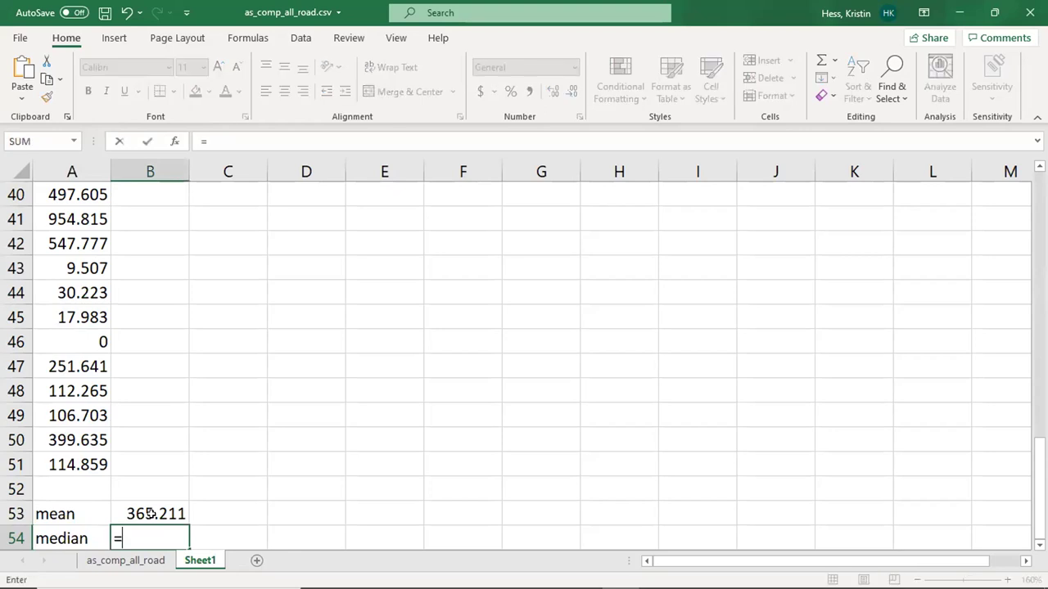
text(m)
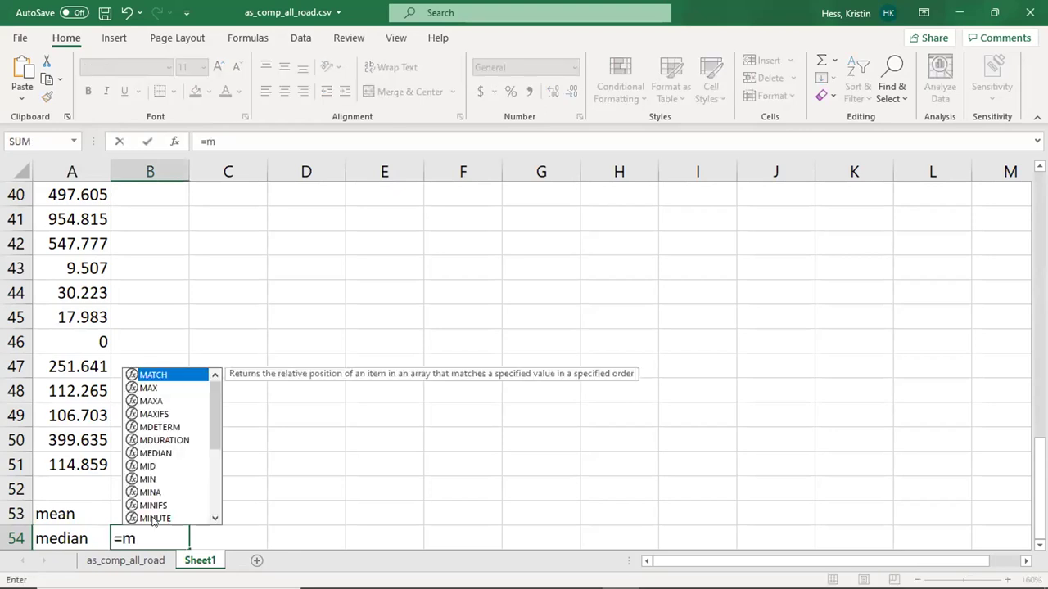
text(edian)
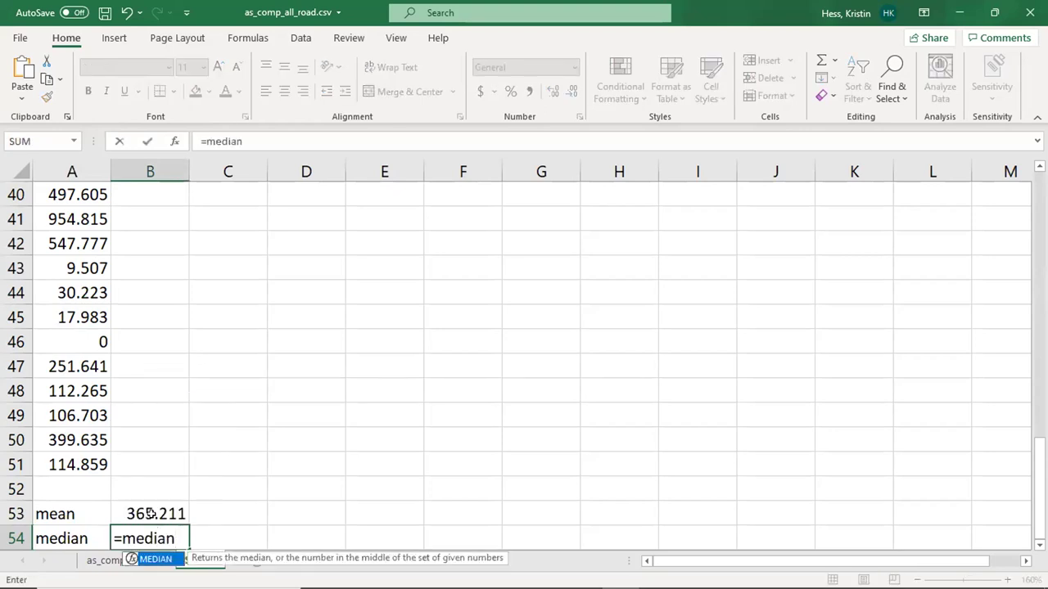
text(()
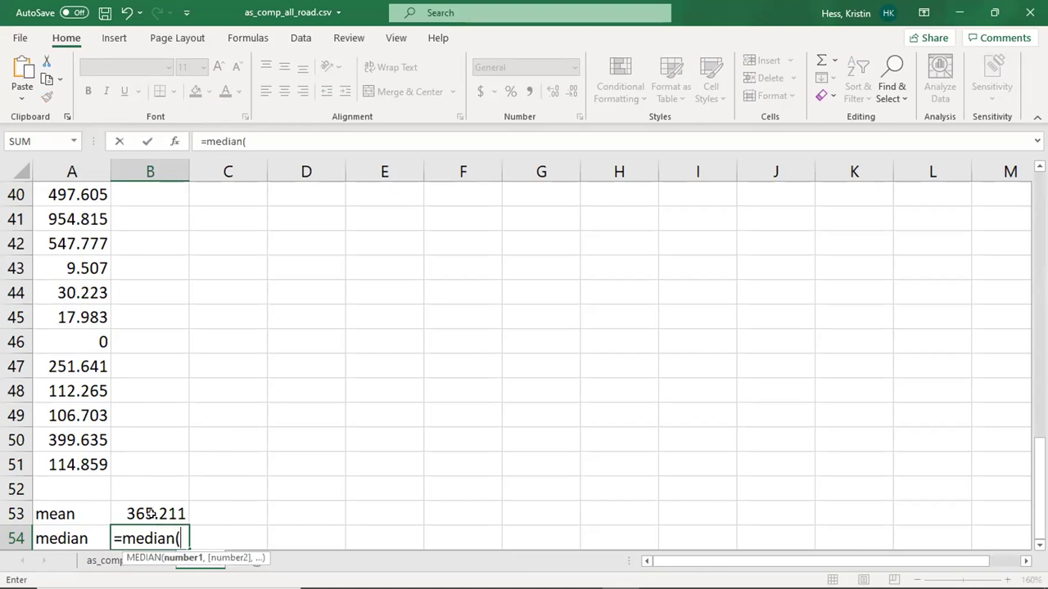
click(79, 462)
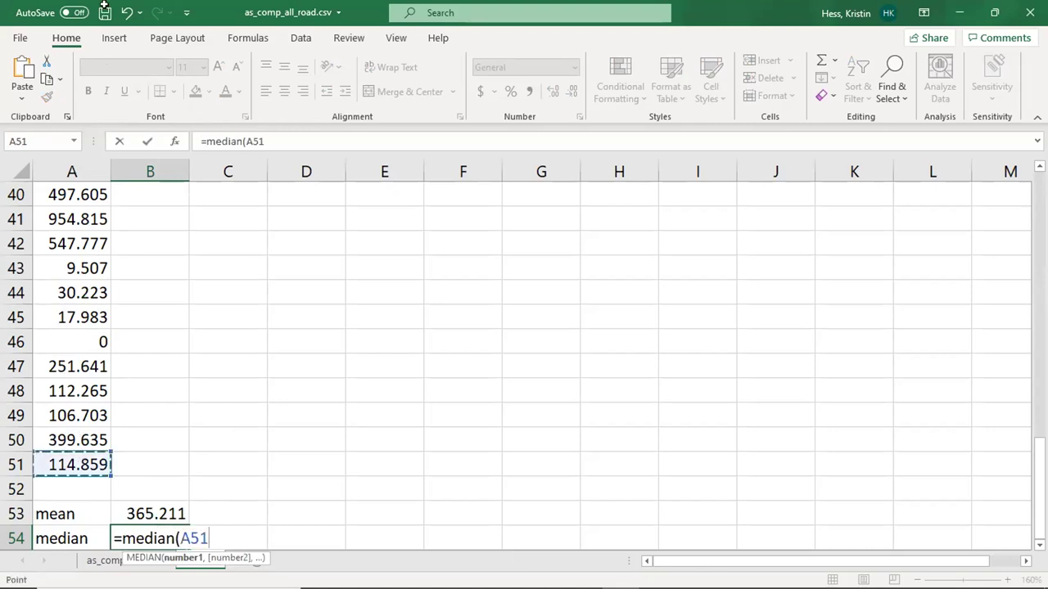
scroll(72, 208, up, 13)
shift+click(72, 210)
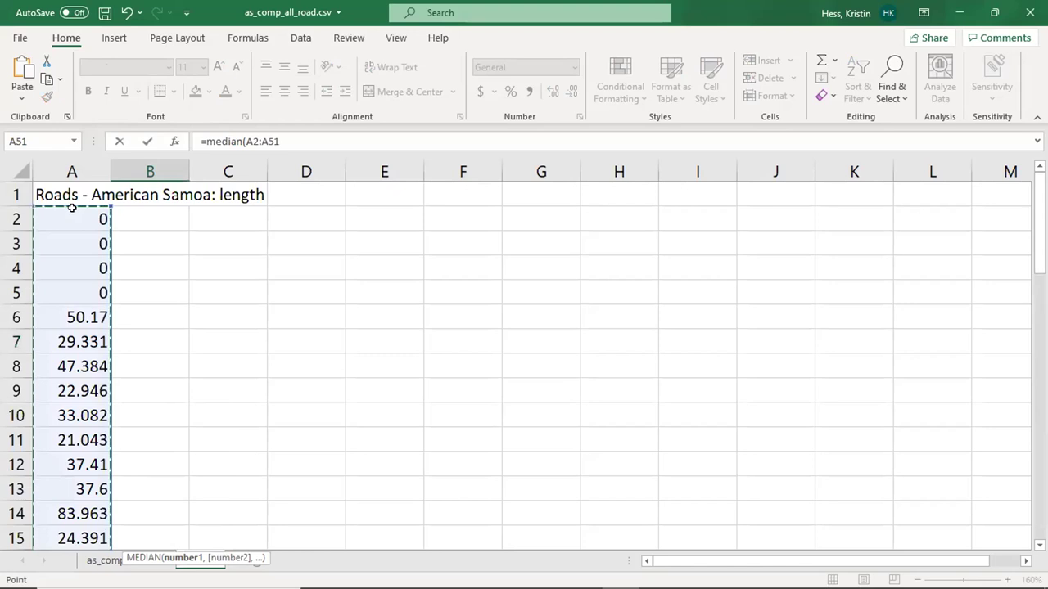
key(Return)
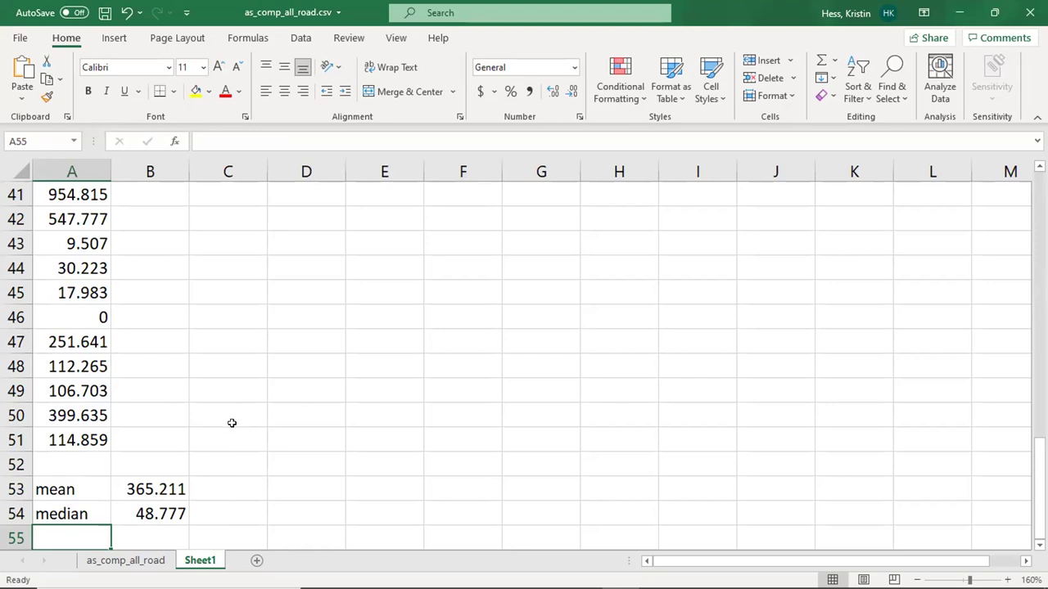
Step: Label cell A55 "mode" and calculate it in B55 with the MODE function over the road lengths in column A
text(mode)
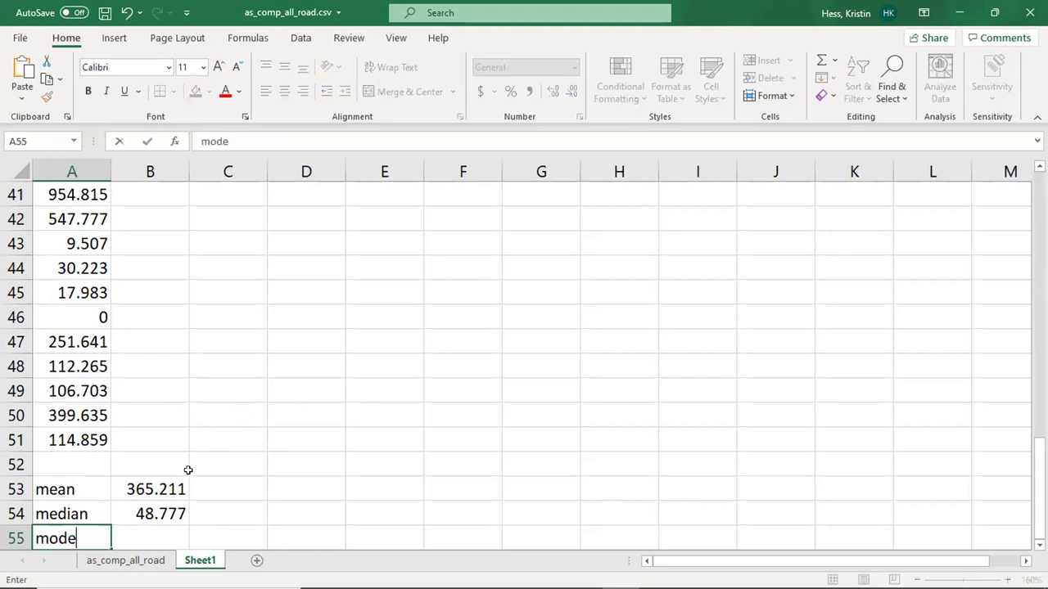
key(Tab)
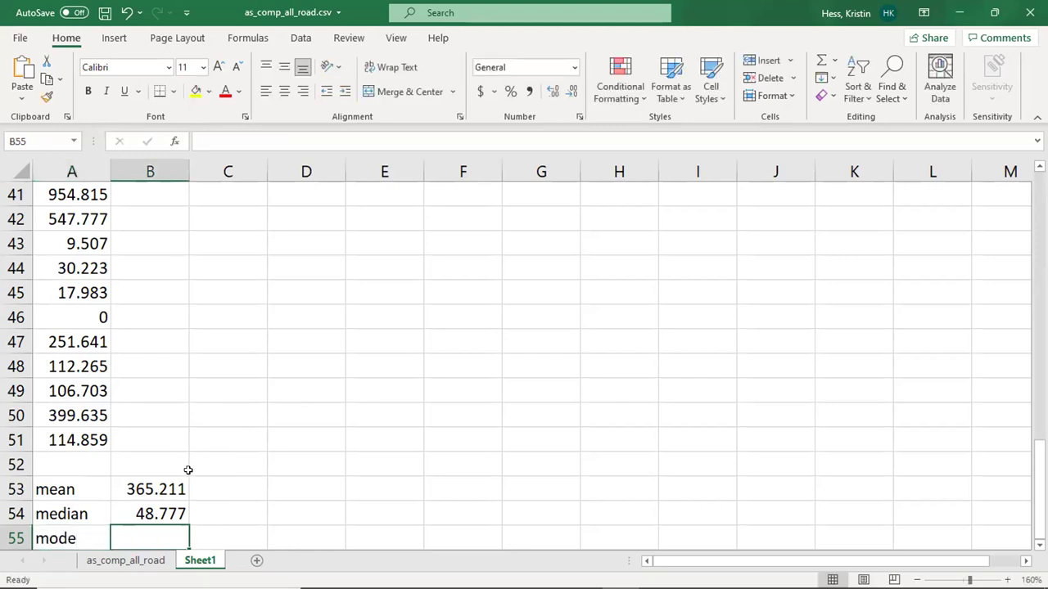
text(=)
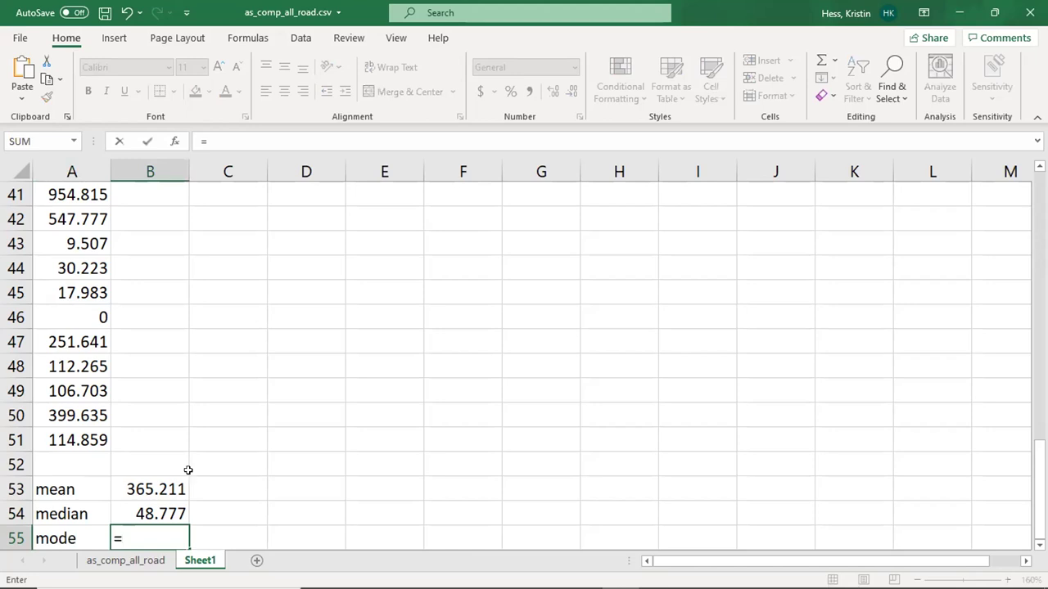
text(mode()
click(92, 439)
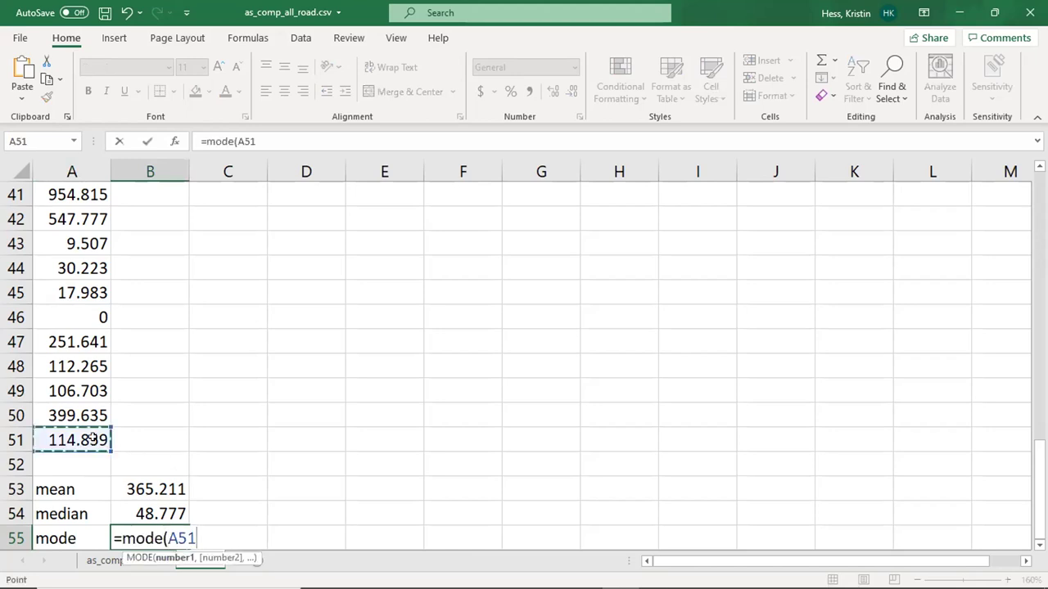
key(ctrl+shift+Up)
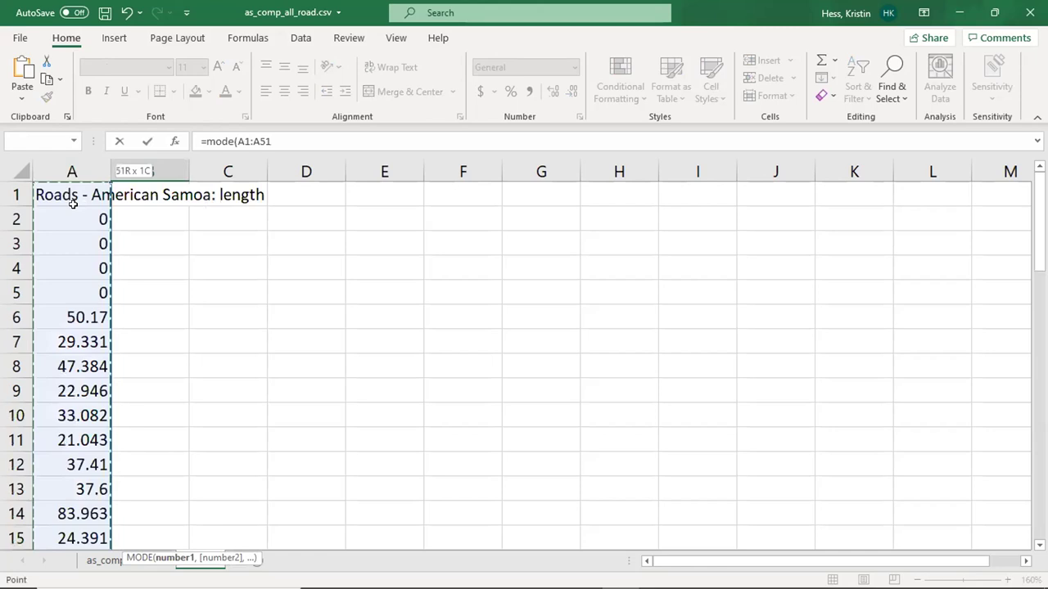
key(Return)
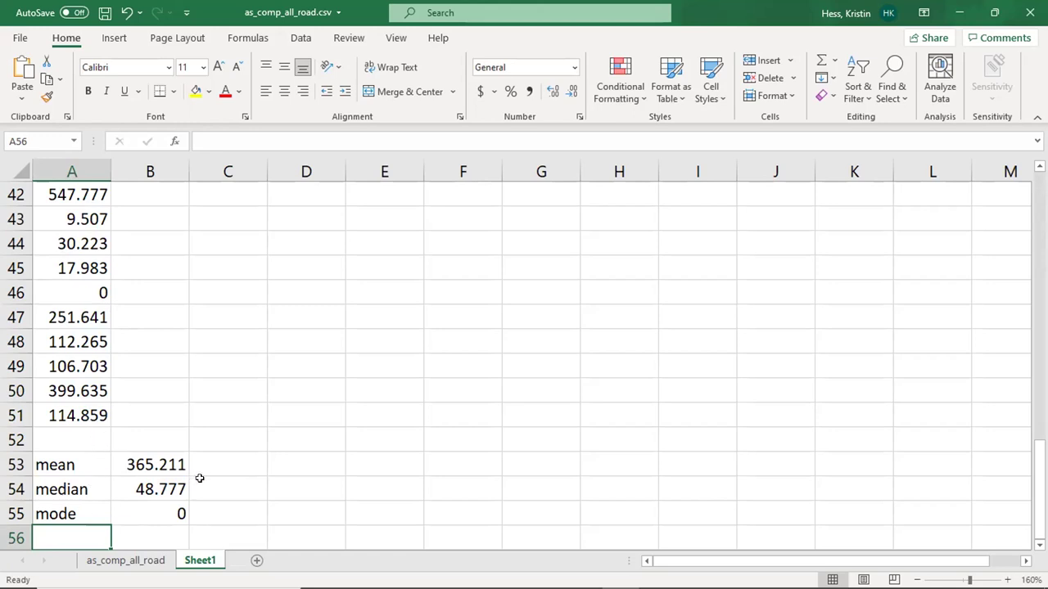
Step: Sort the road lengths in A2:A51 from smallest to largest
drag(88, 415, 60, 207)
scroll(80, 251, down, 1)
scroll(79, 250, down, 13)
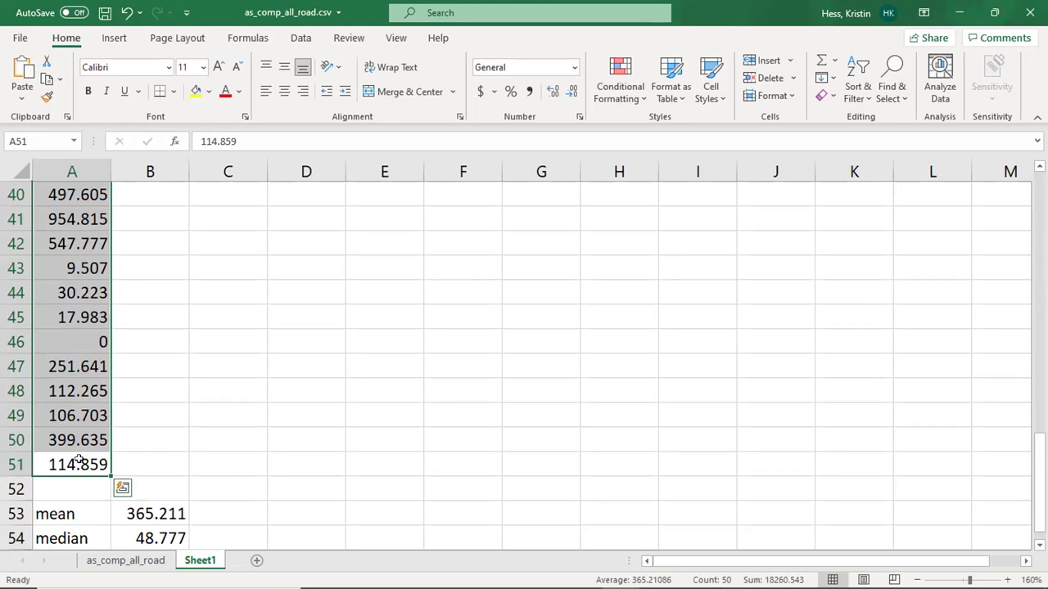
scroll(78, 463, up, 13)
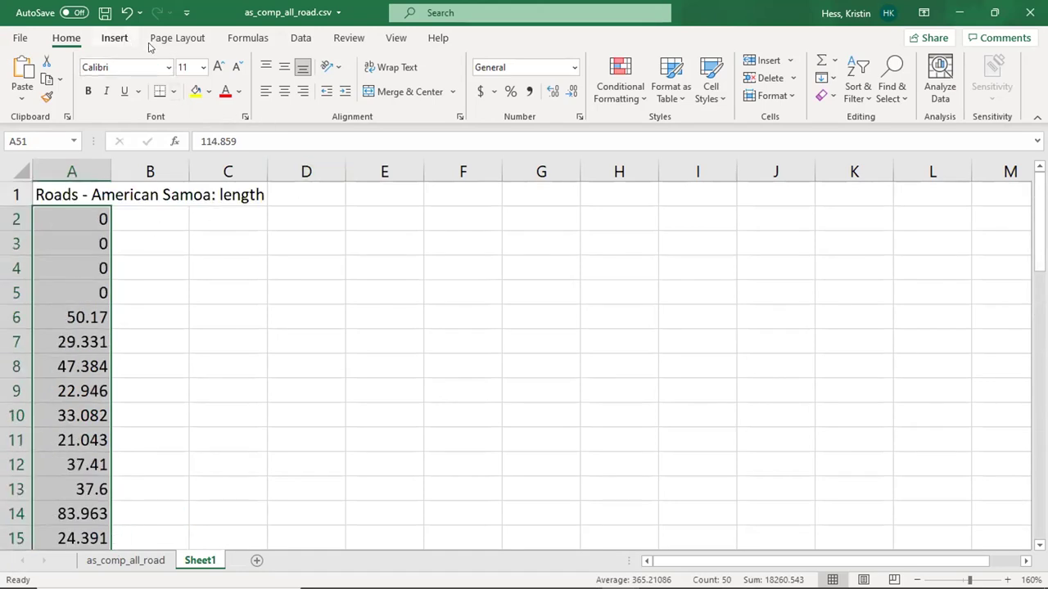
click(301, 38)
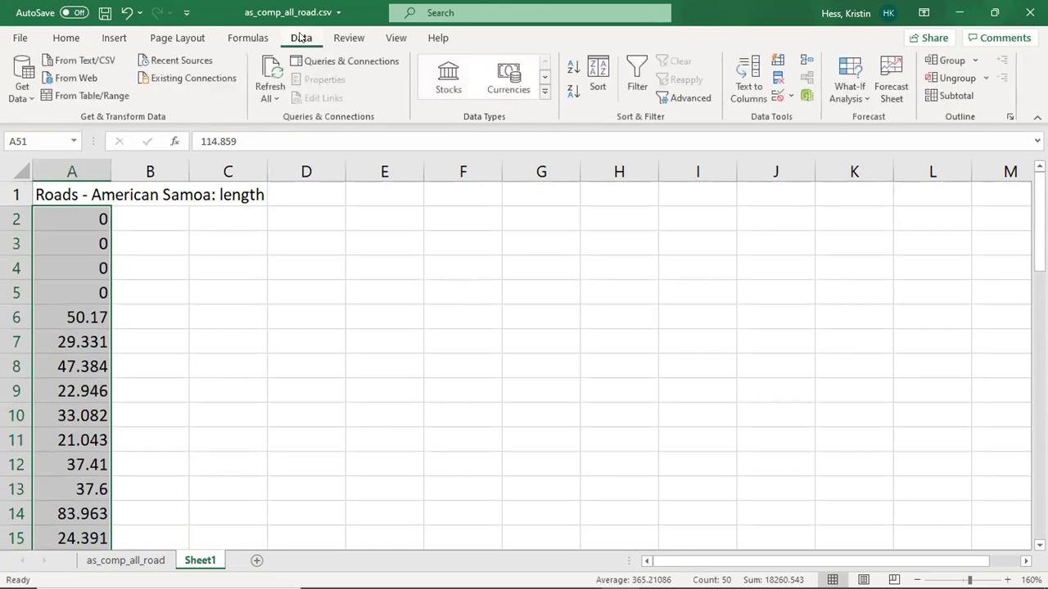
click(571, 68)
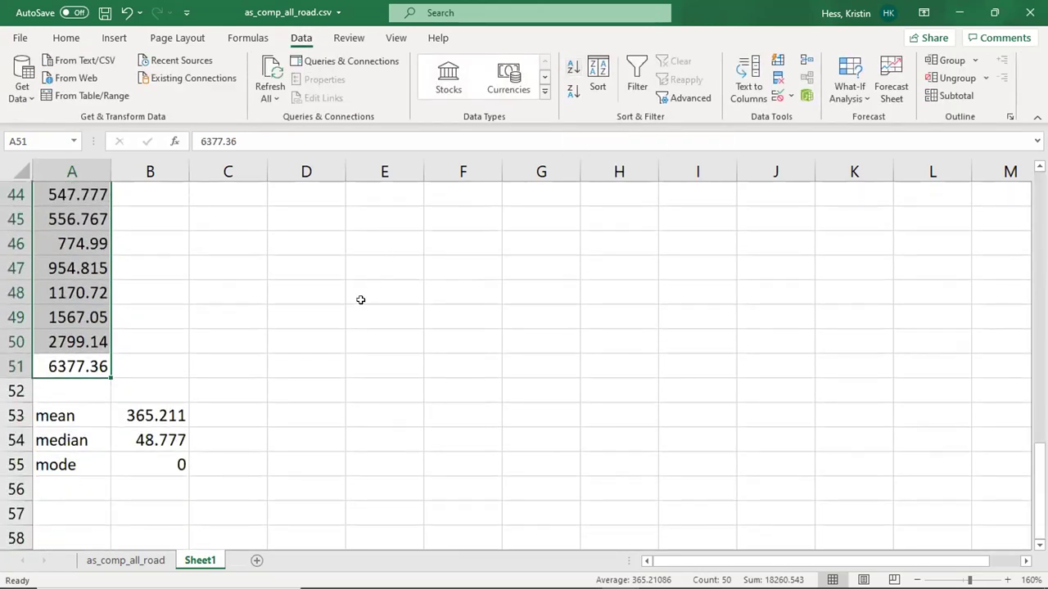
Step: Examine the sorted road lengths in column A, from the repeated zeros down to the largest values and the mean, median and mode
scroll(326, 339, up, 14)
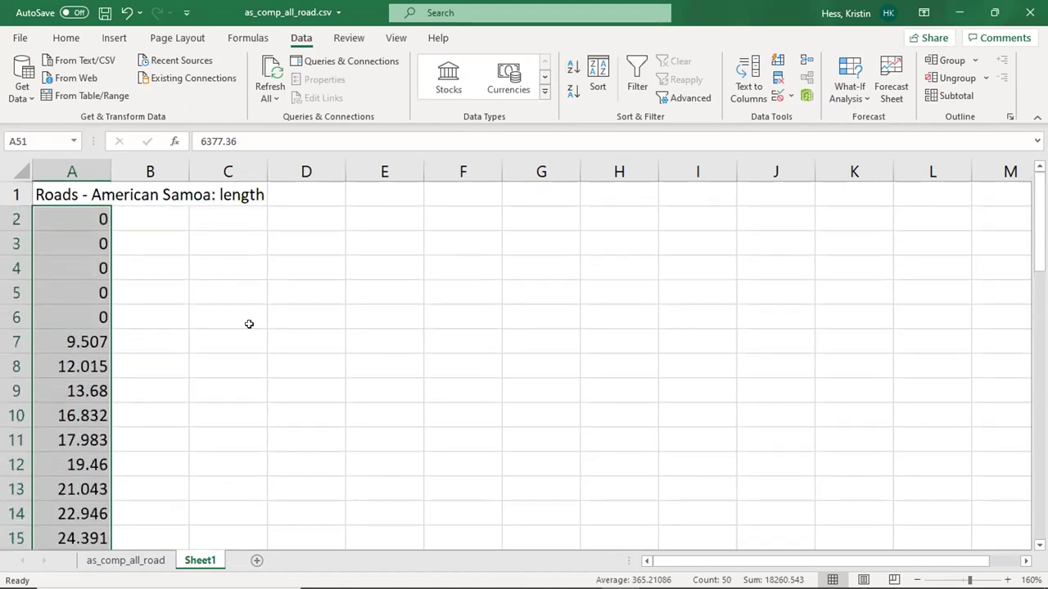
click(96, 216)
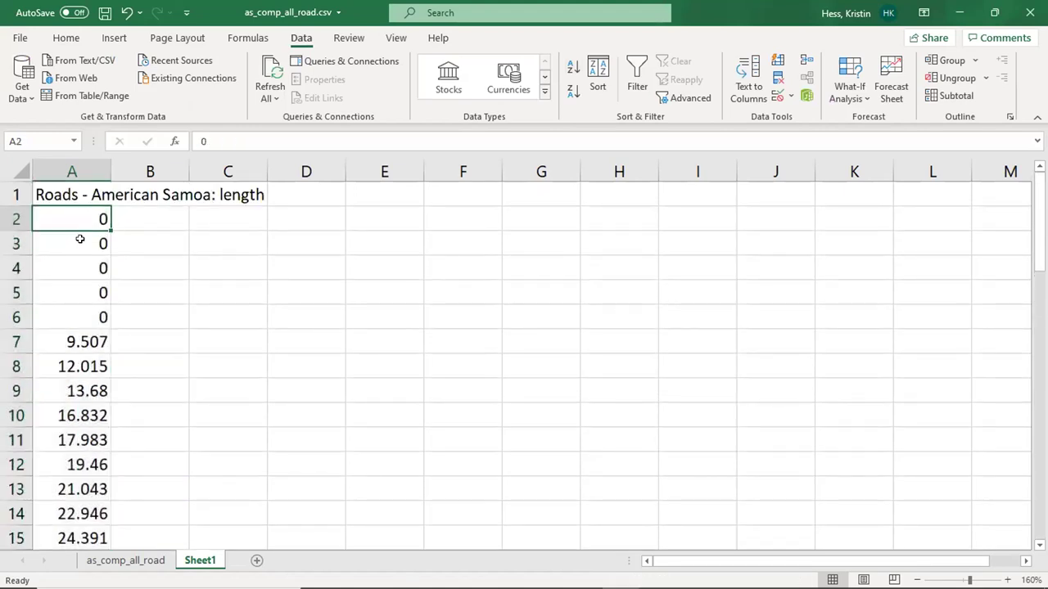
click(80, 239)
click(82, 277)
click(79, 295)
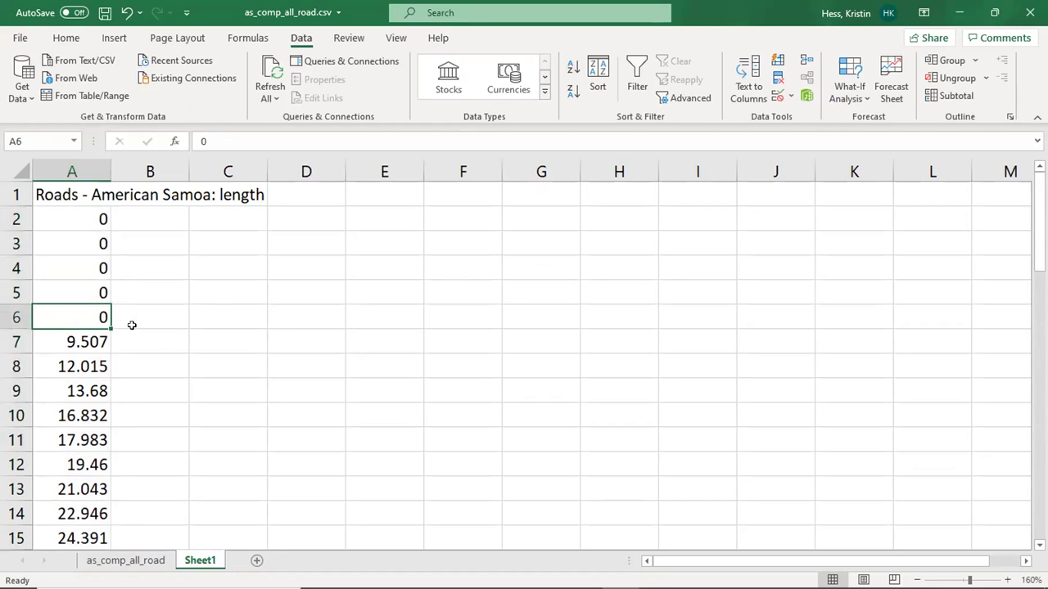
scroll(123, 311, down, 1)
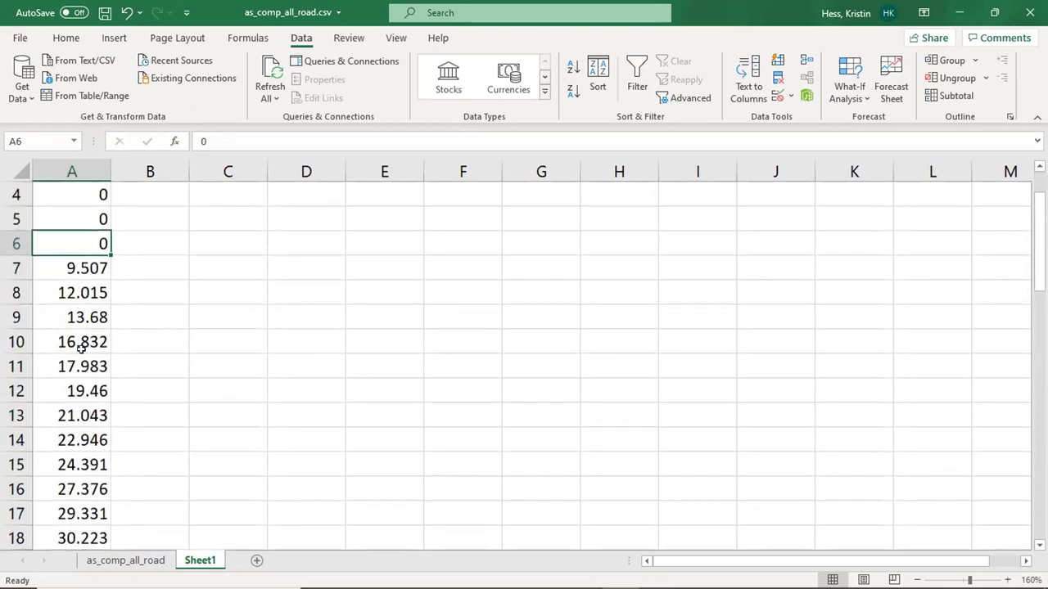
scroll(84, 415, down, 4)
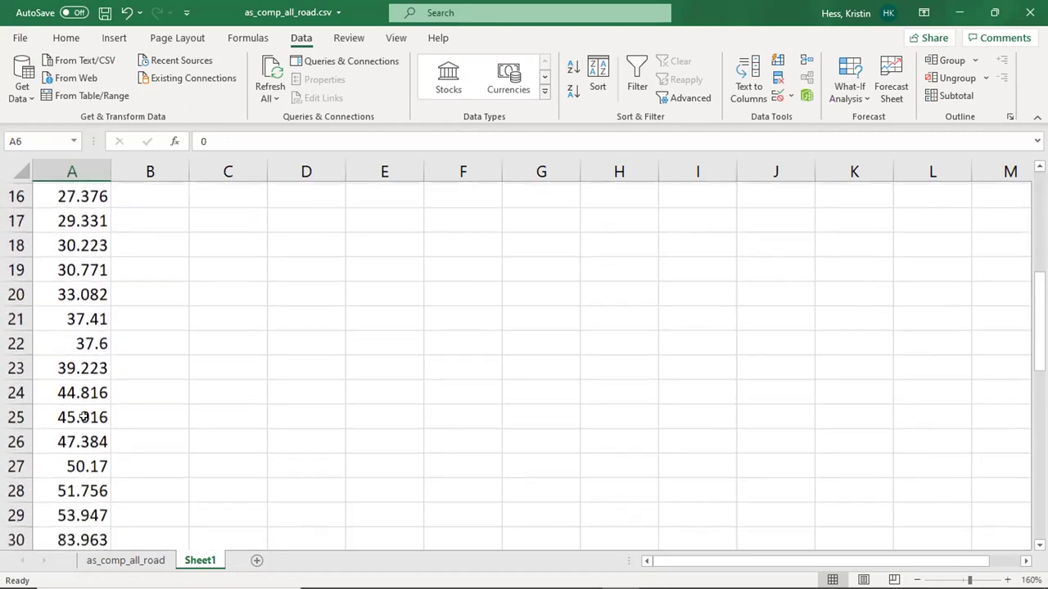
scroll(84, 415, down, 3)
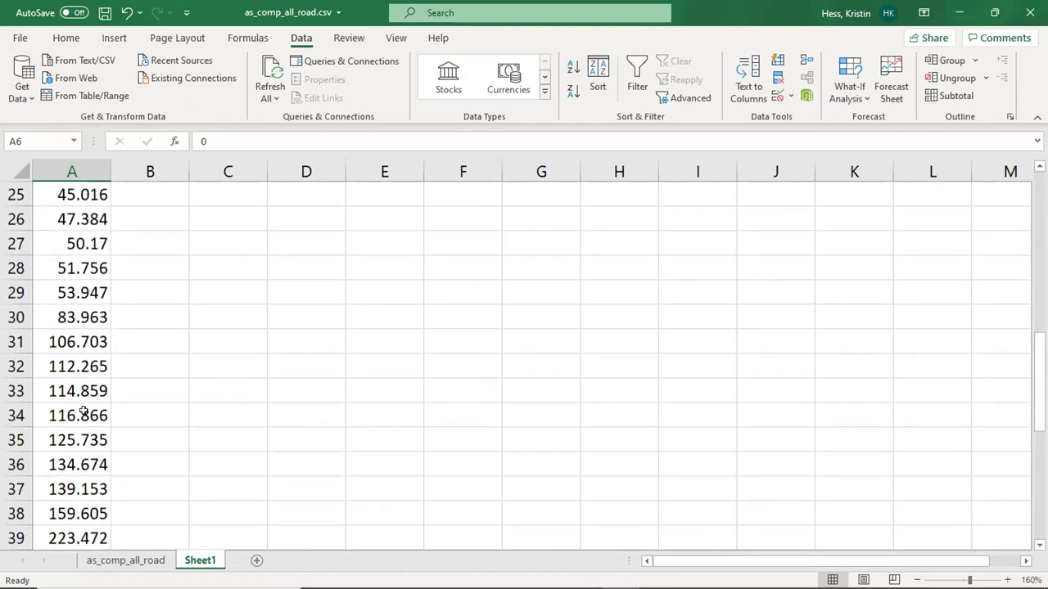
scroll(82, 403, down, 6)
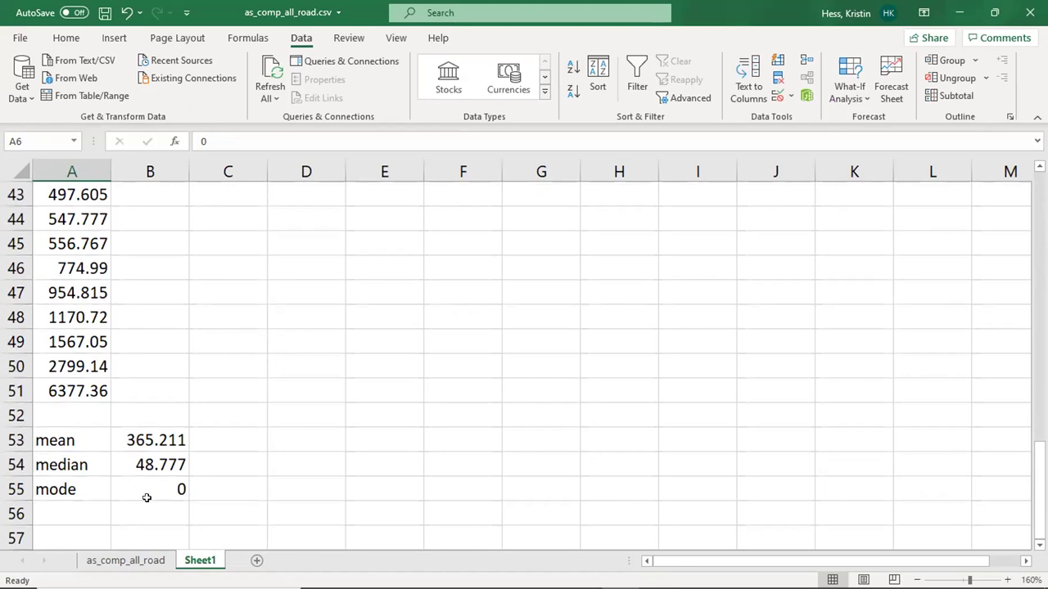
Step: Enter the note "verified that there is no other data with five" in C55 beside the mode
click(217, 483)
text(-)
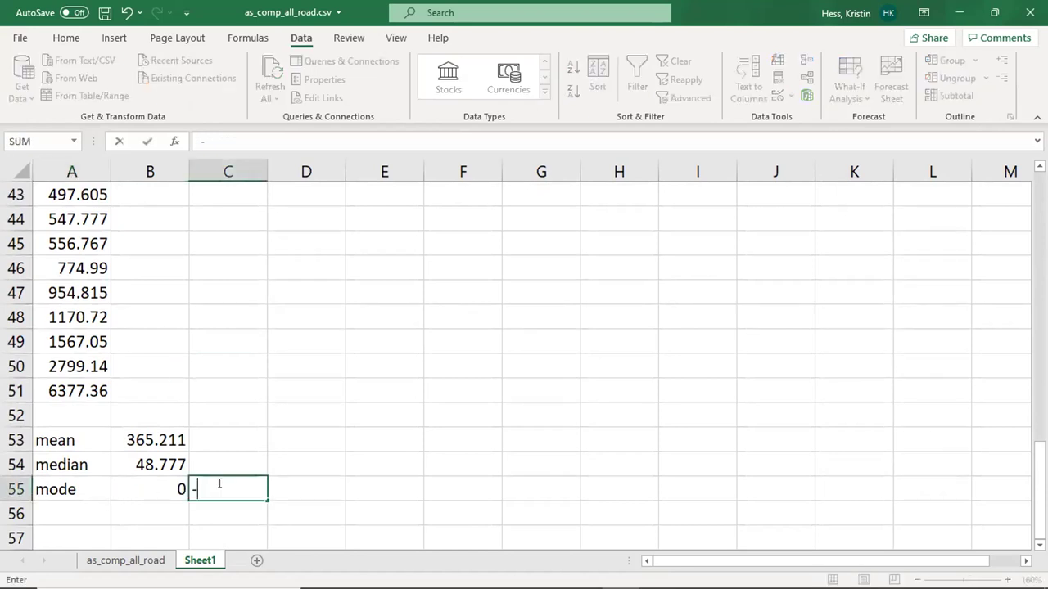
text(verifi)
key(BackSpace)
key(BackSpace)
key(Escape)
text(verified that ther)
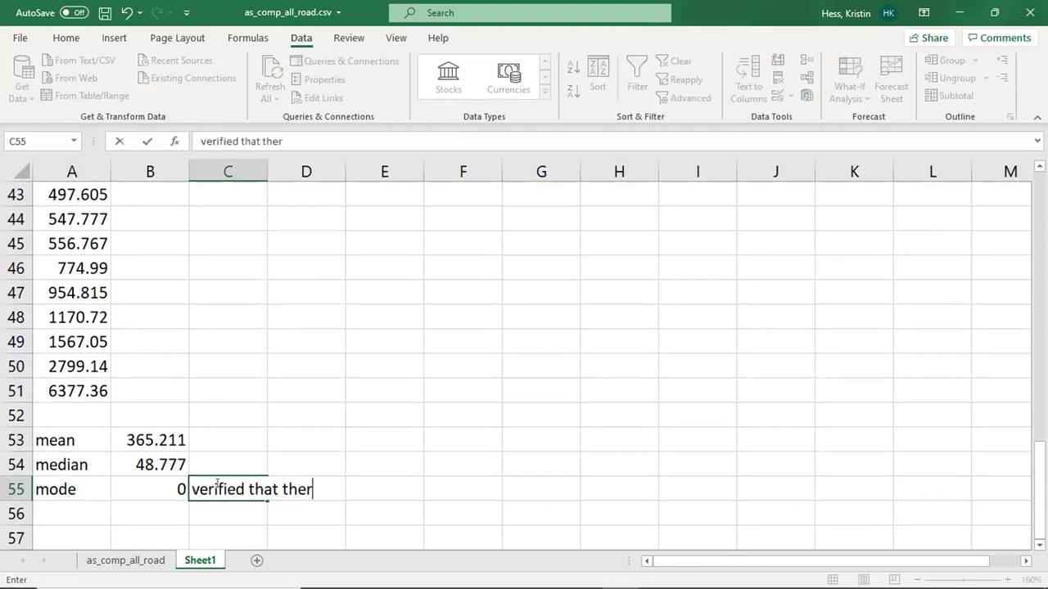
text(e is no other da)
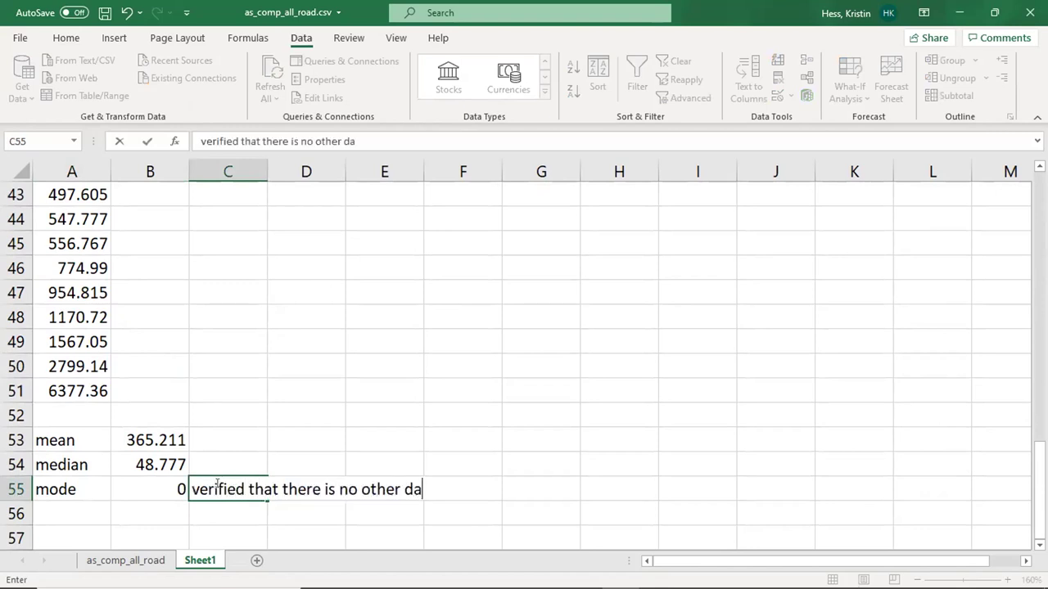
text(ta with five)
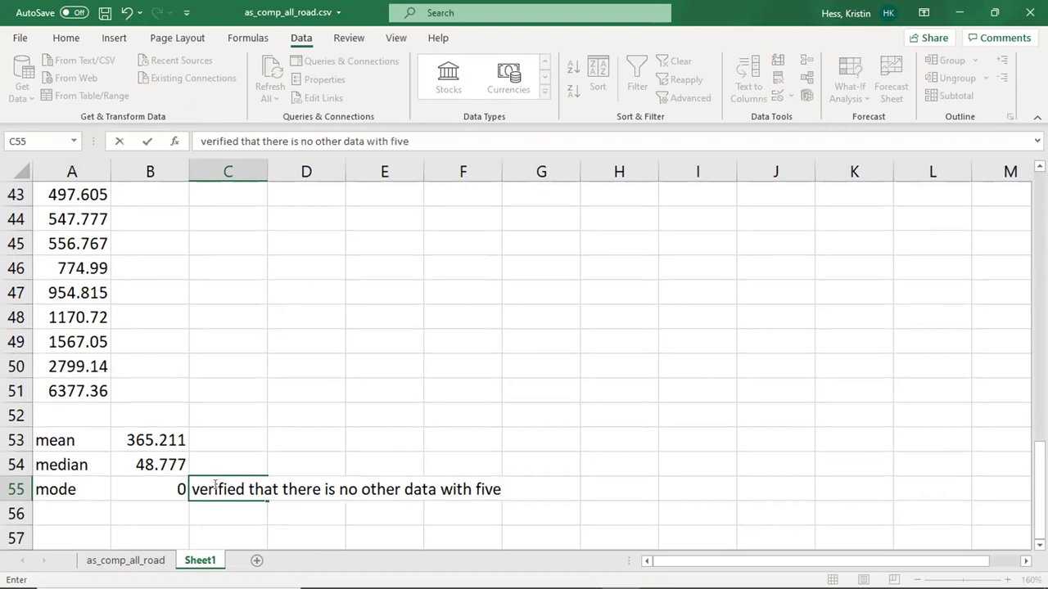
Step: Label cell A56 "standard deviation"
click(59, 513)
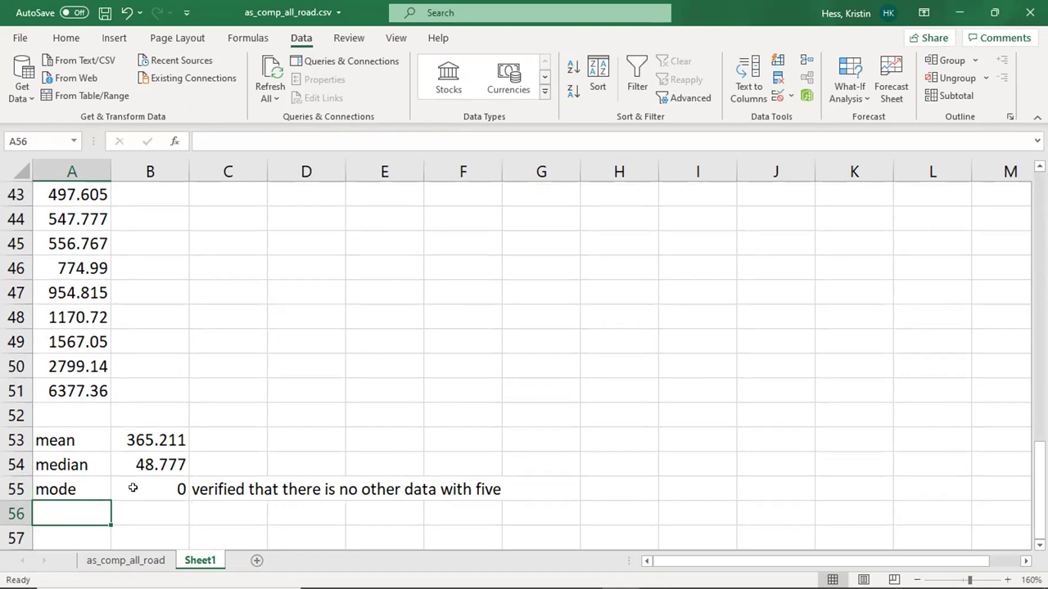
text(st)
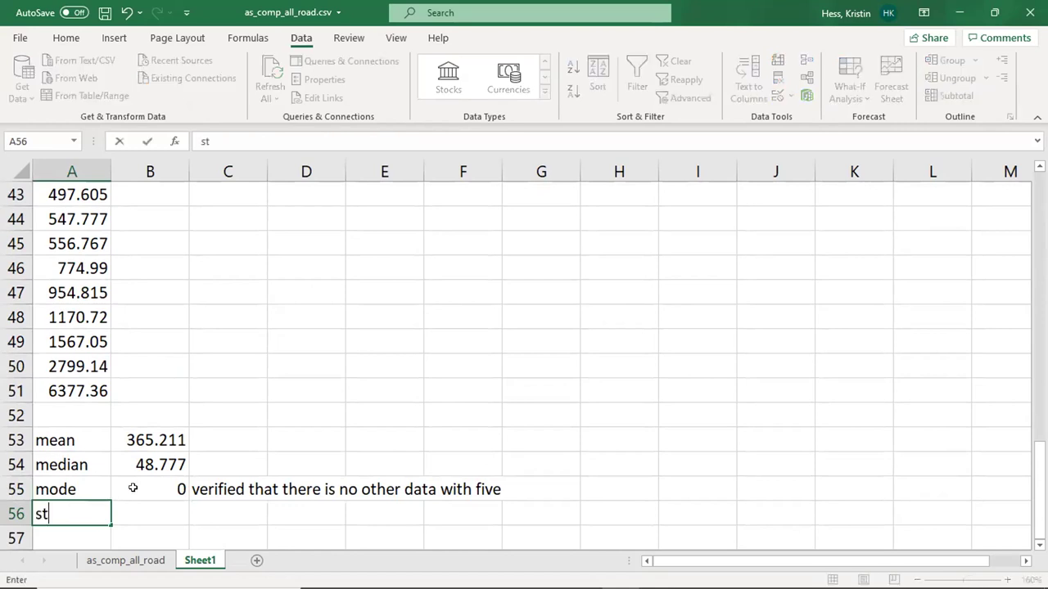
text(andard deviation)
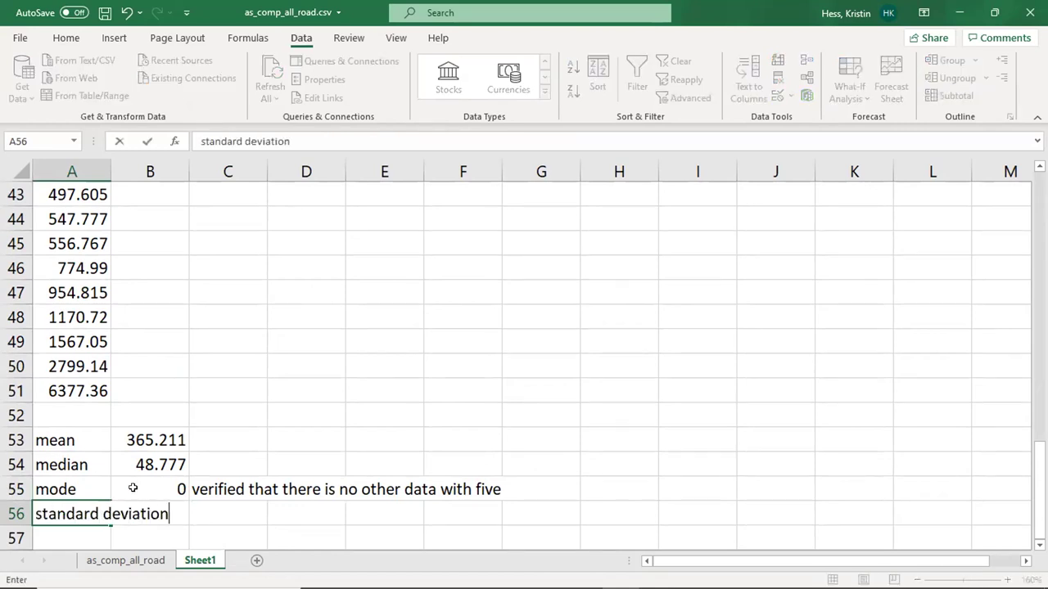
click(216, 509)
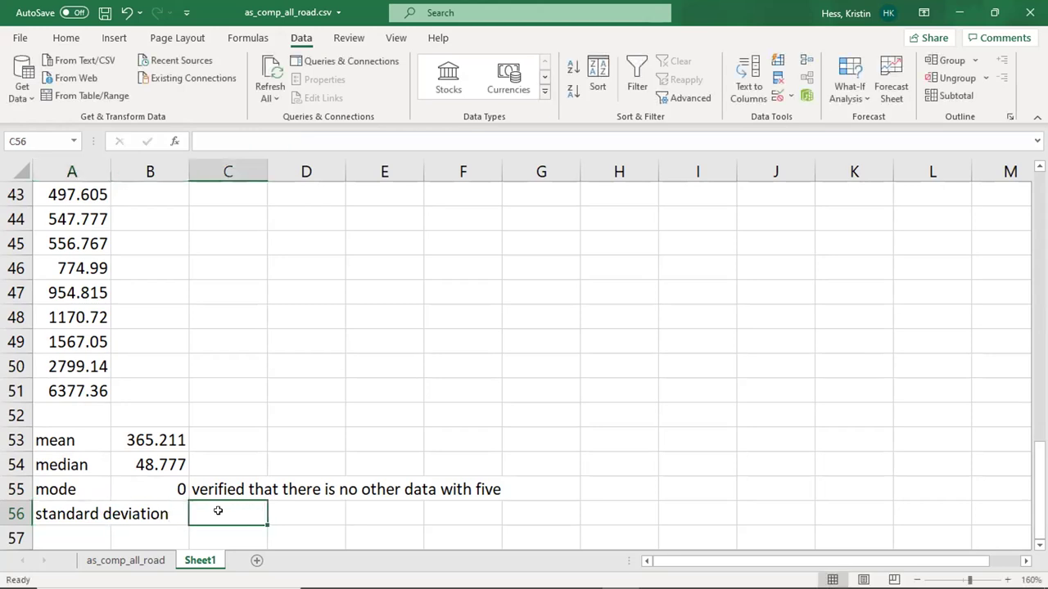
Step: Add the notes "population: all the data" in B57 and "sample: some of the data" in B58
scroll(238, 510, down, 1)
click(156, 465)
text(popu)
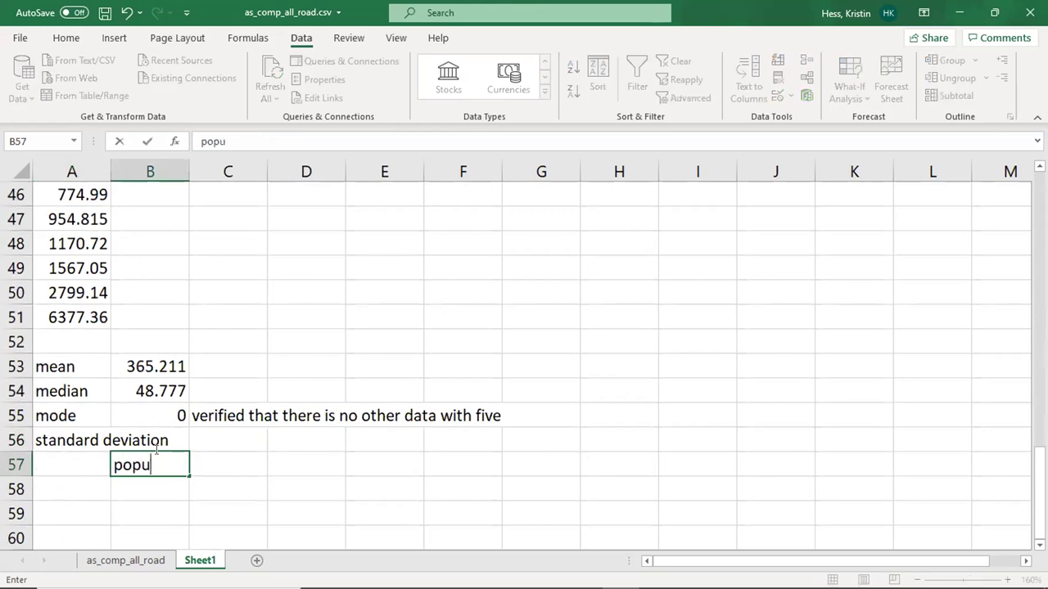
text(lation: all the data)
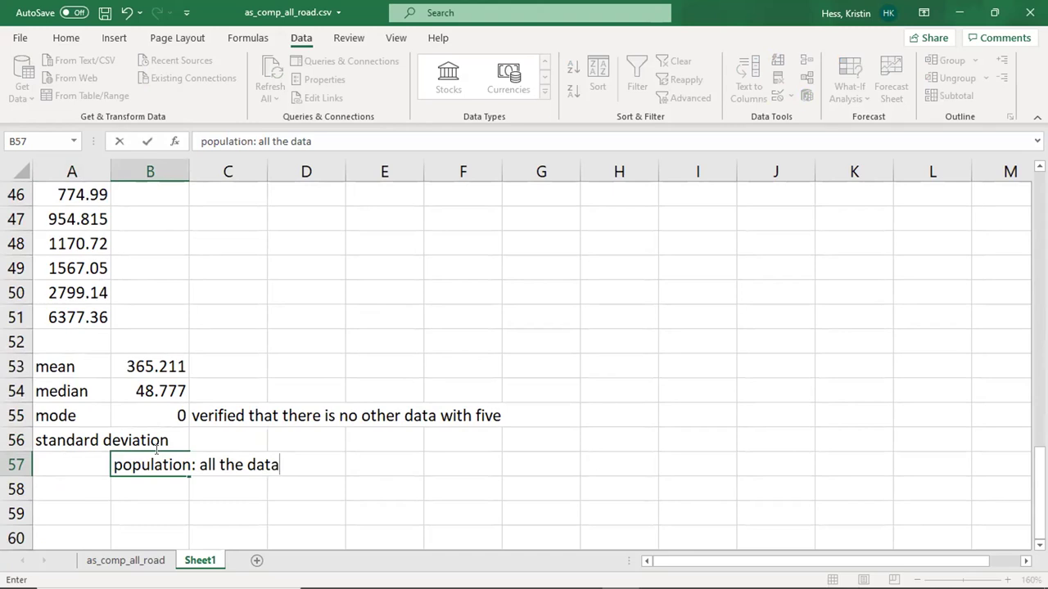
click(145, 483)
text(sample: some of t)
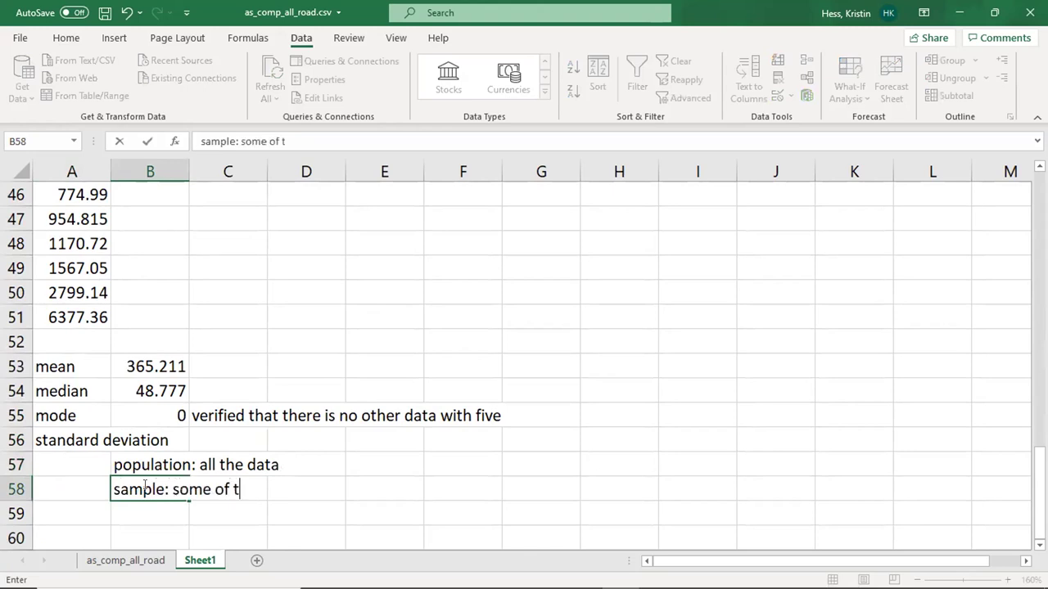
text(he data)
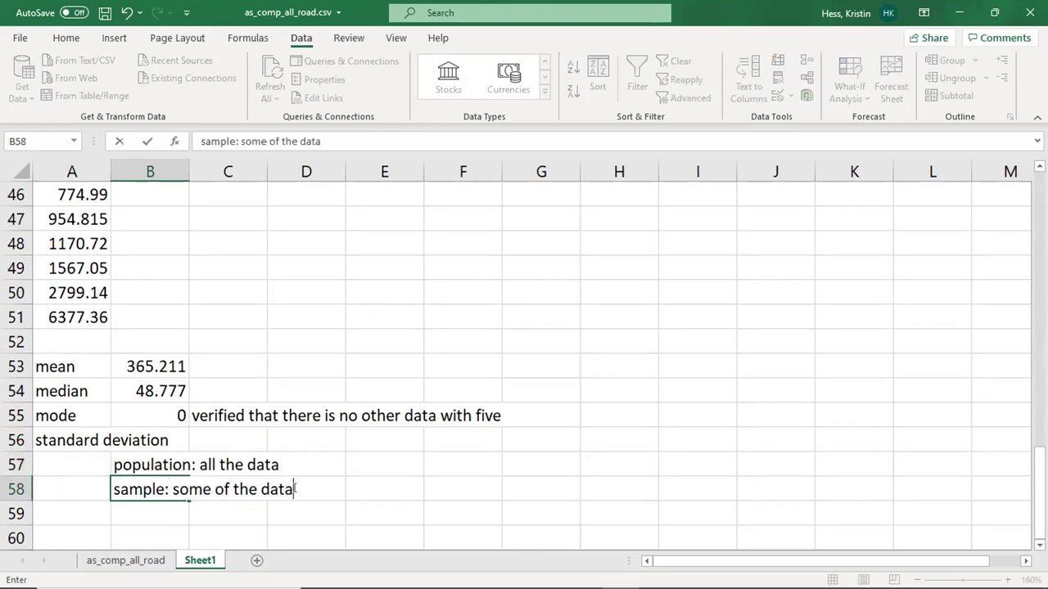
Step: Calculate the population standard deviation in C56 with the STDEV.P function over the road lengths in A2:A51
click(217, 435)
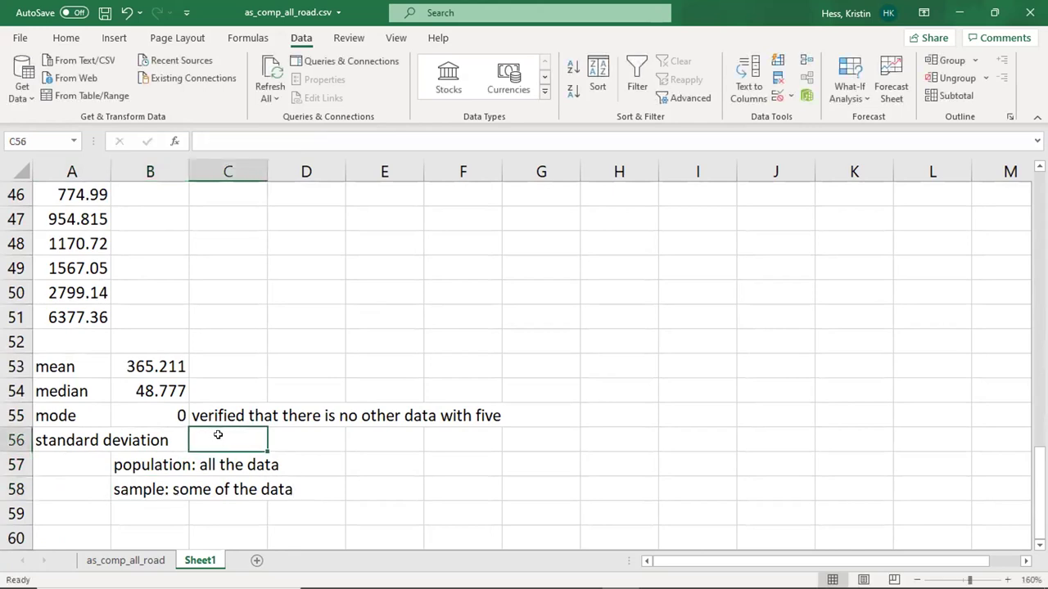
text(=)
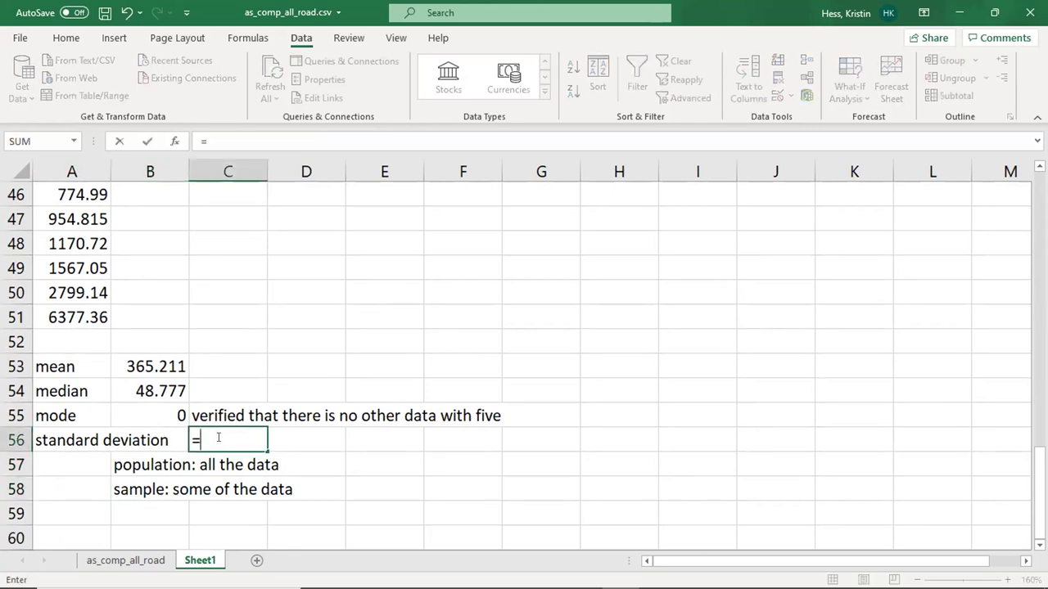
text(st)
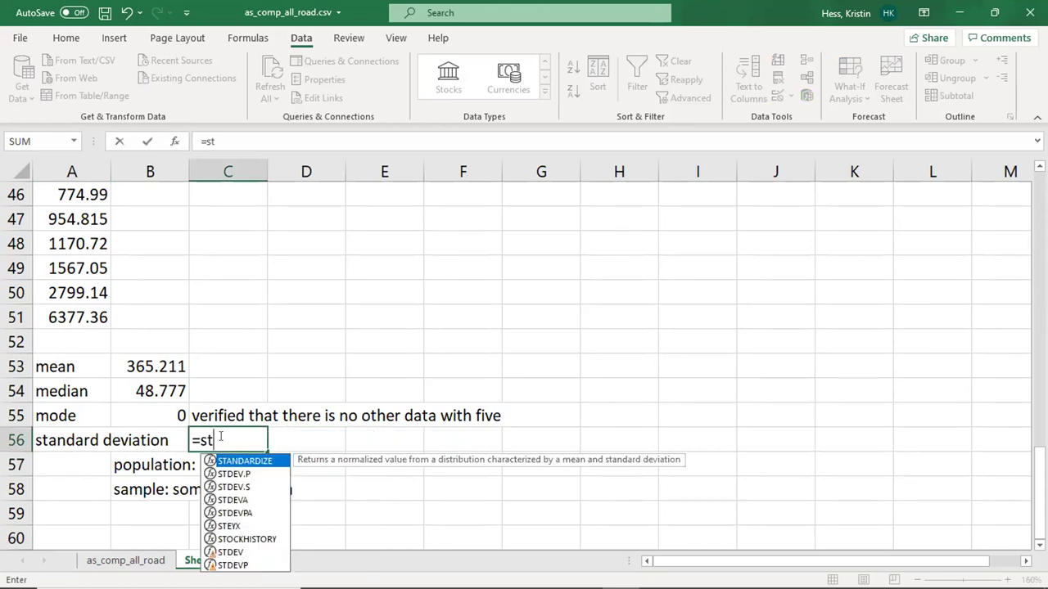
text(dev.p)
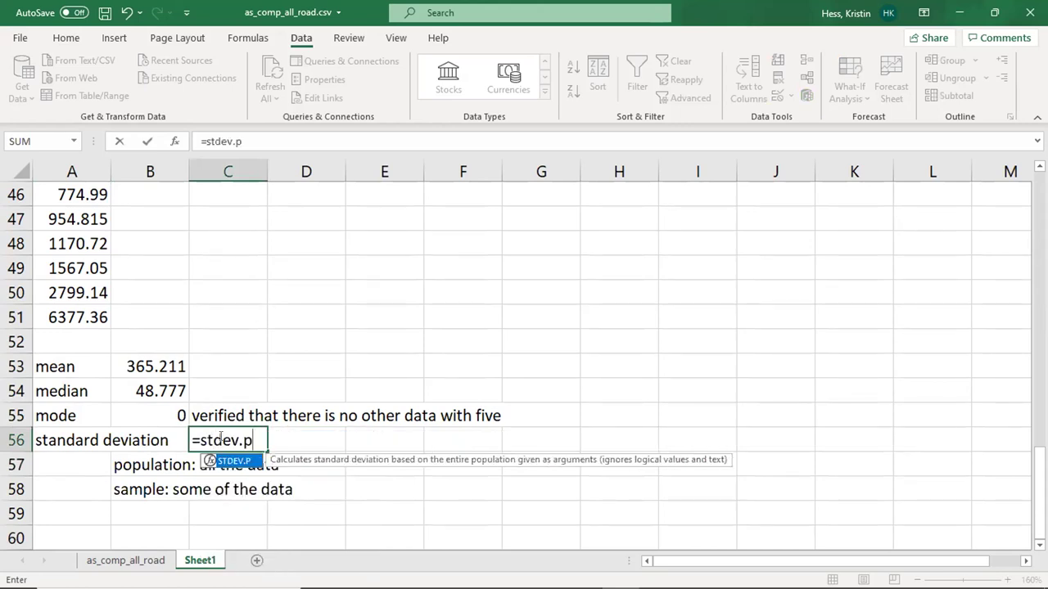
text(()
click(73, 316)
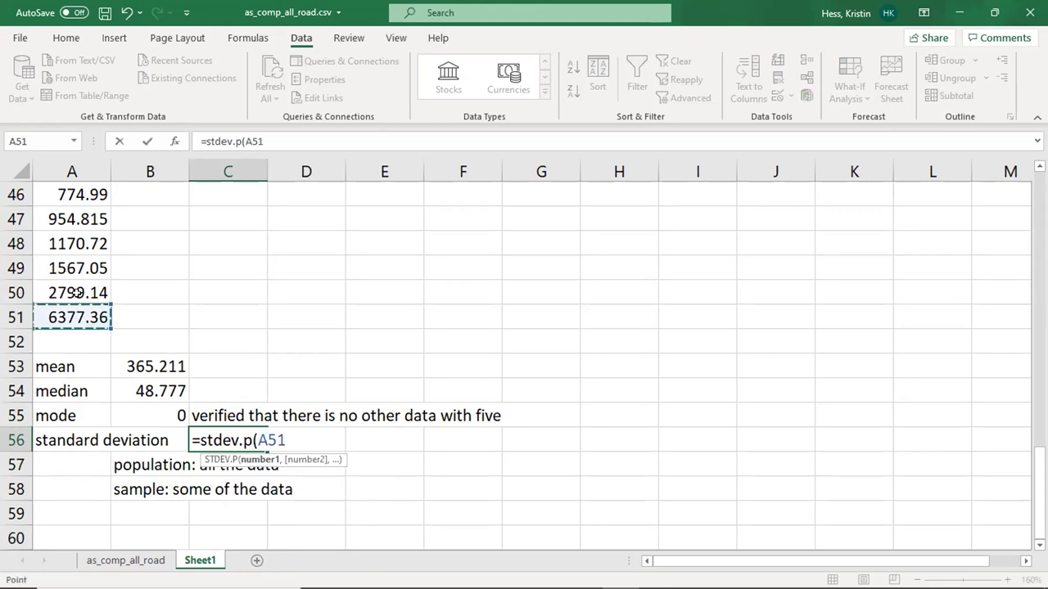
drag(95, 110, 80, 216)
key(Return)
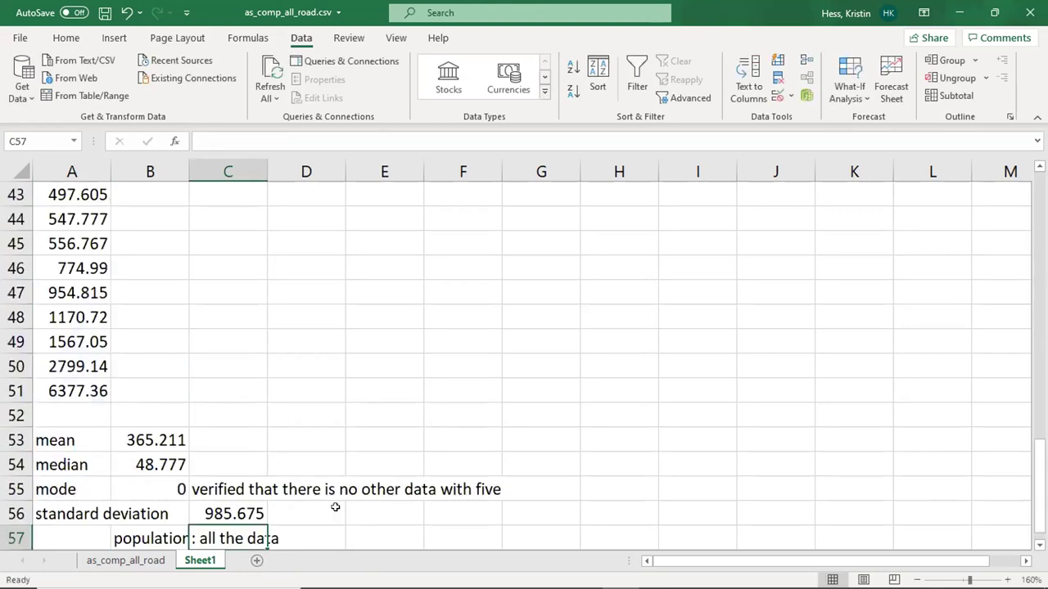
Step: Mark the standard deviation result with "(population)" in D56
scroll(369, 505, down, 1)
click(314, 441)
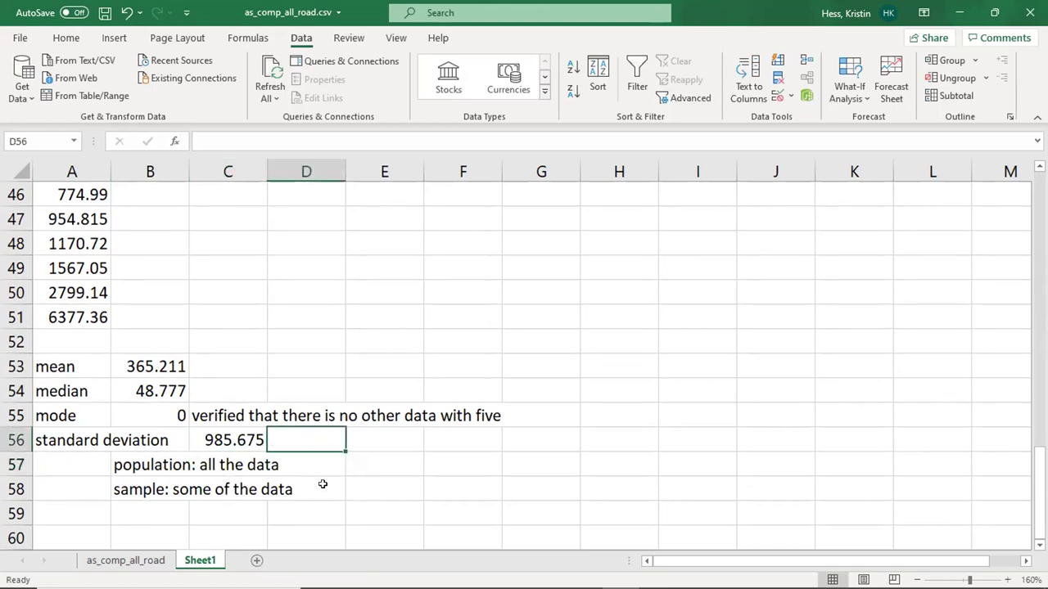
text(()
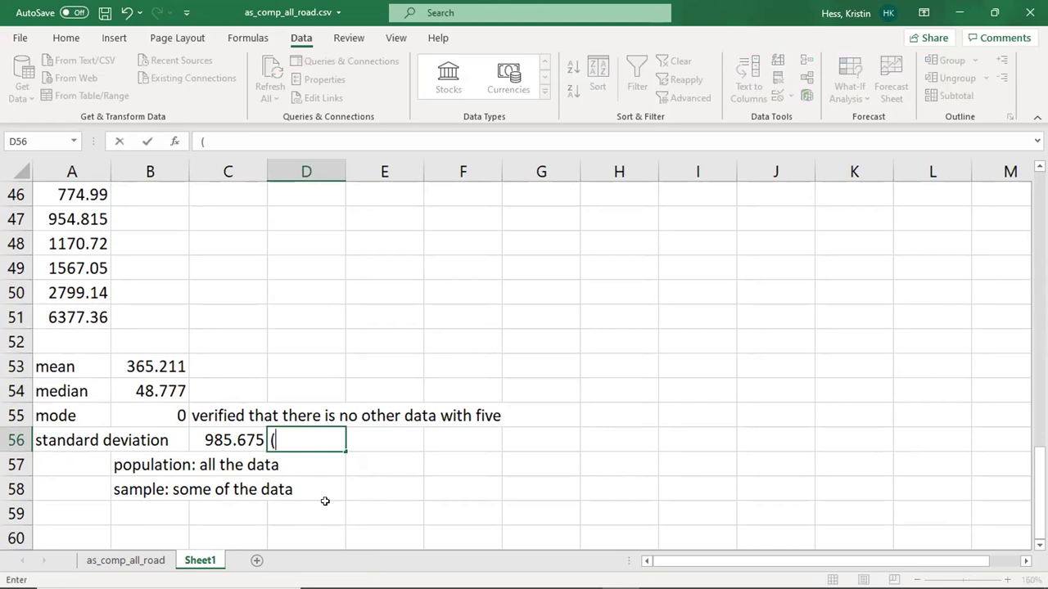
text(population))
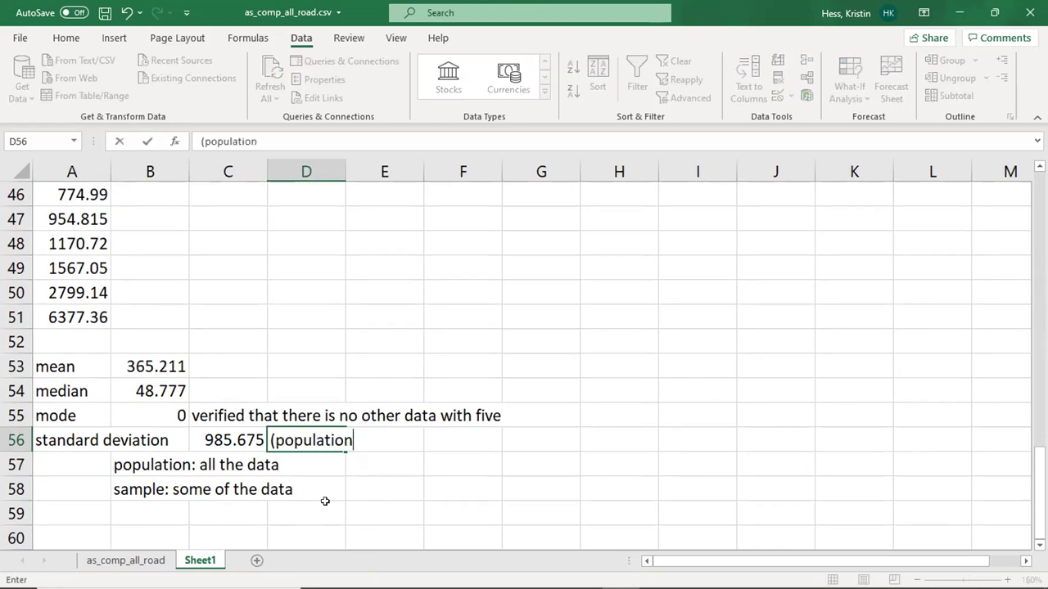
Step: Label cell C59 "sample standard dev:"
click(218, 503)
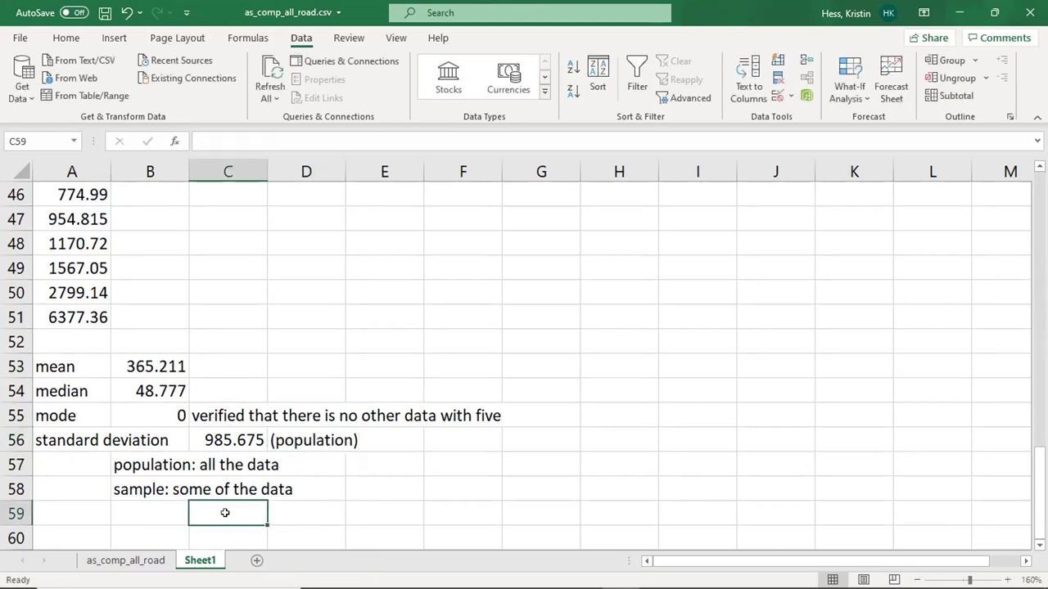
text(sample s)
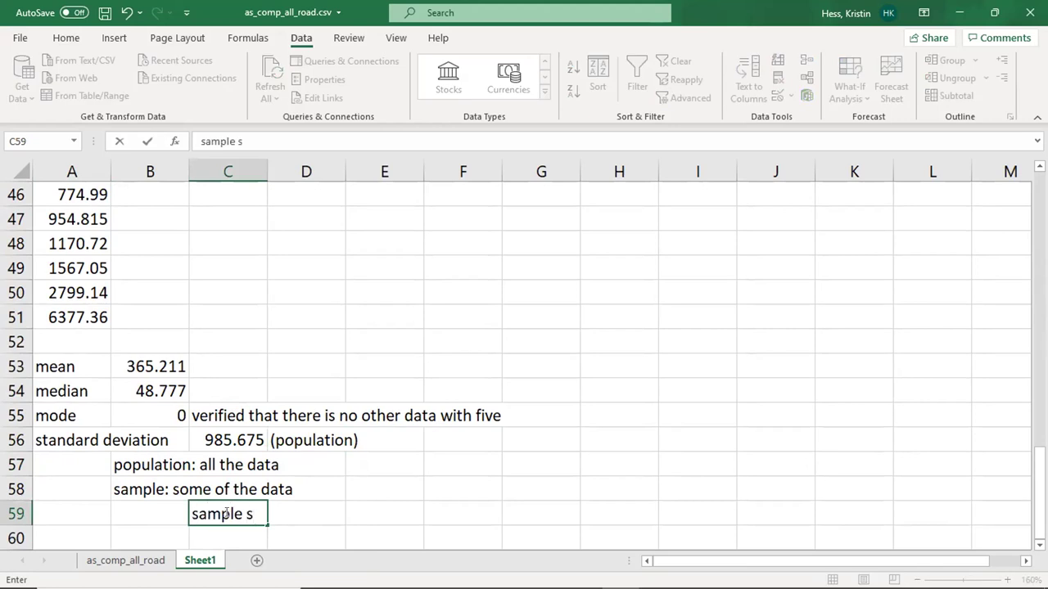
text(tandard dev)
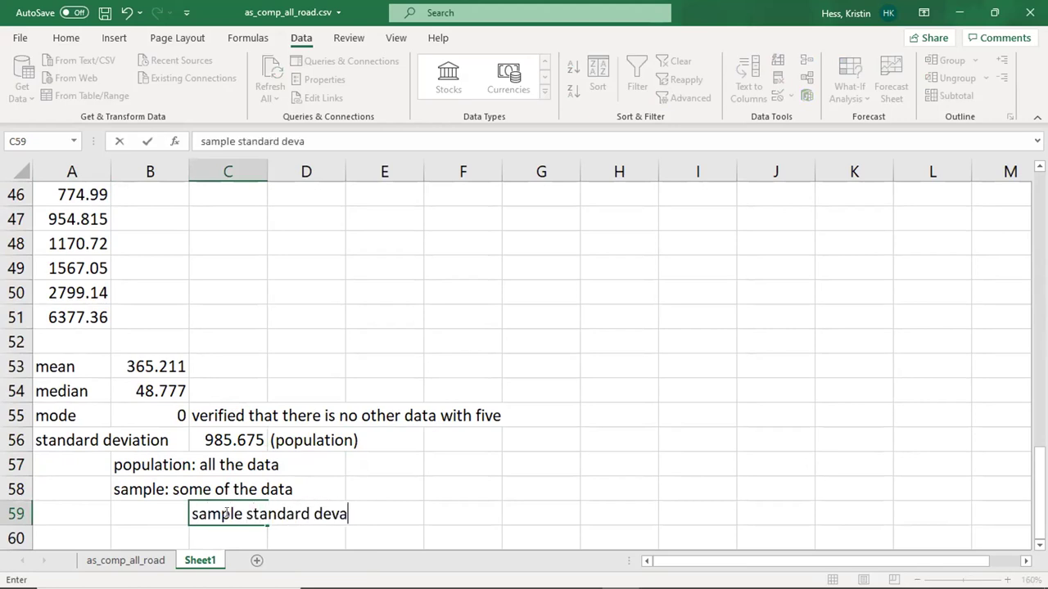
text(:)
key(Tab)
Step: Calculate the sample standard deviation in E59 with the STDEV.S function over A2:A51
key(Tab)
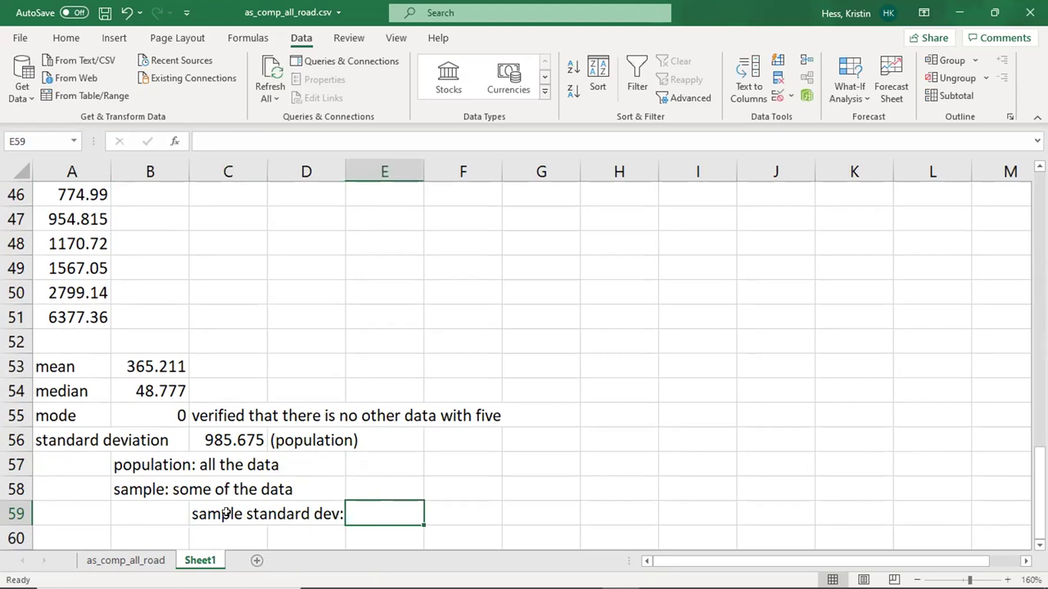
text(=)
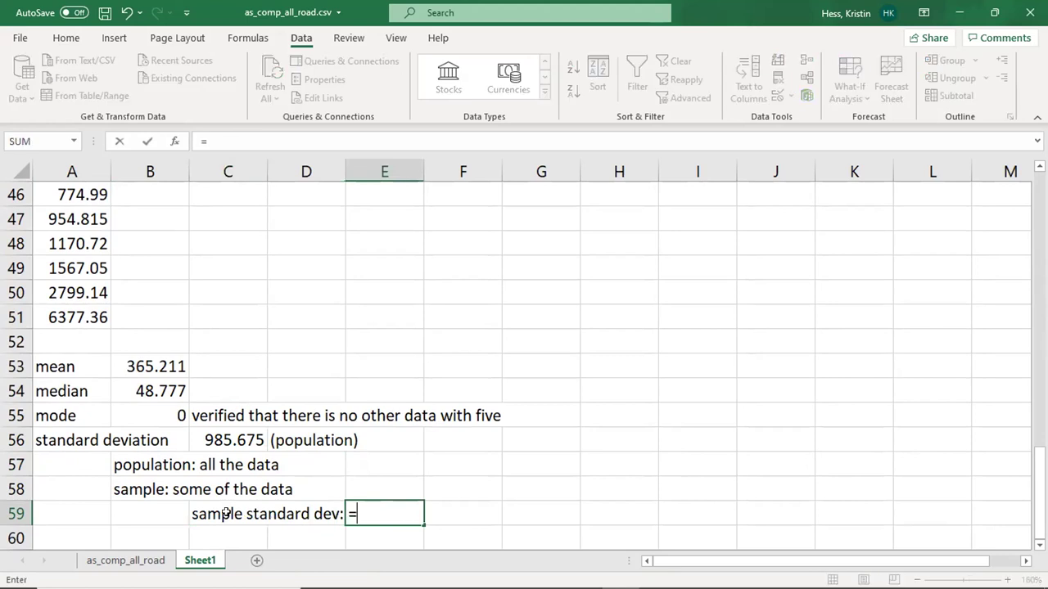
text(stdev)
click(468, 503)
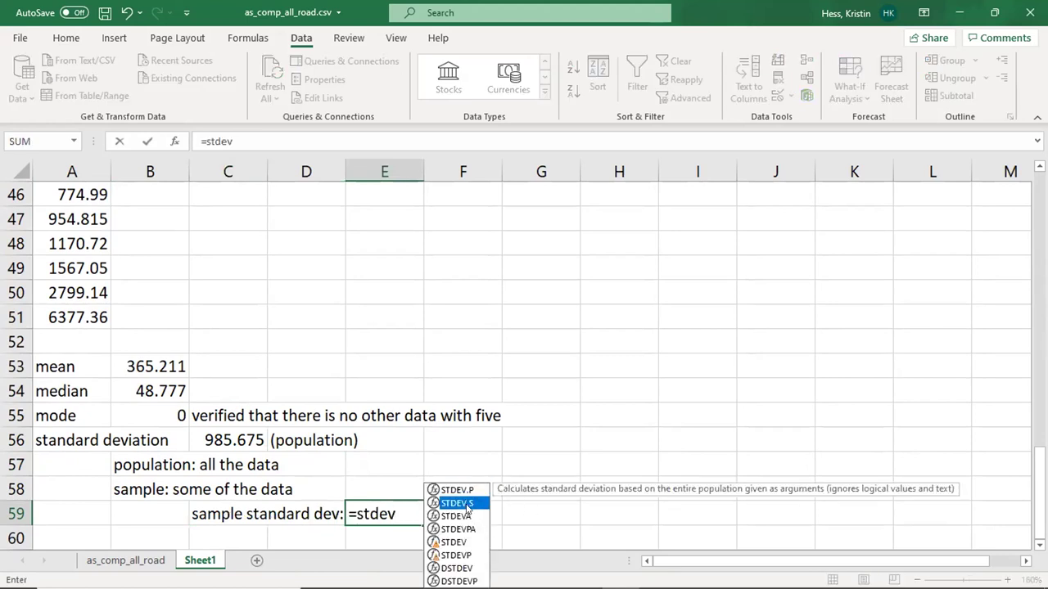
double_click(469, 504)
click(88, 316)
key(ctrl+shift+Up)
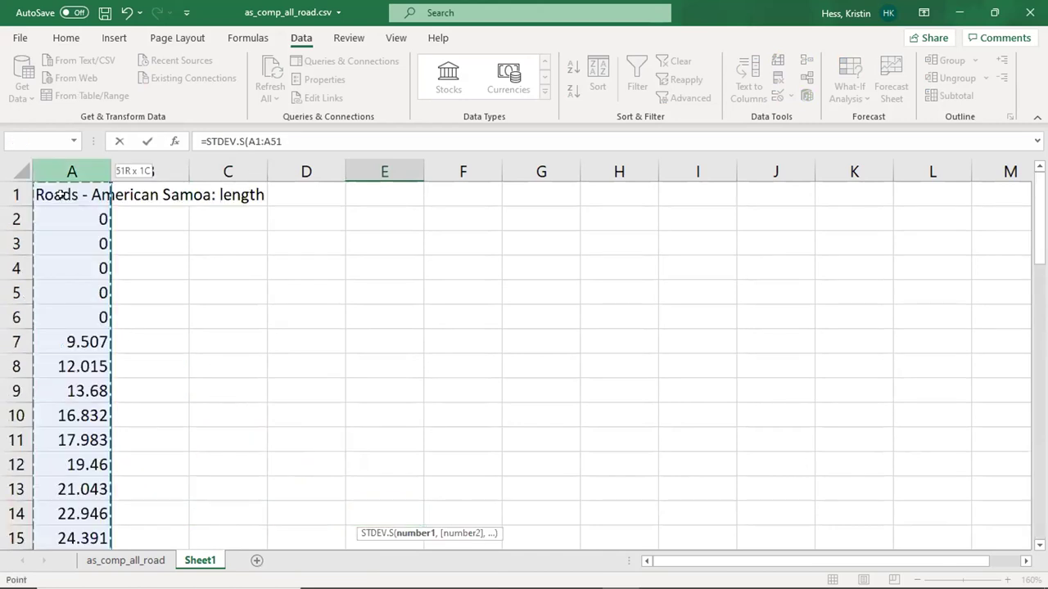
shift+click(60, 214)
key(Return)
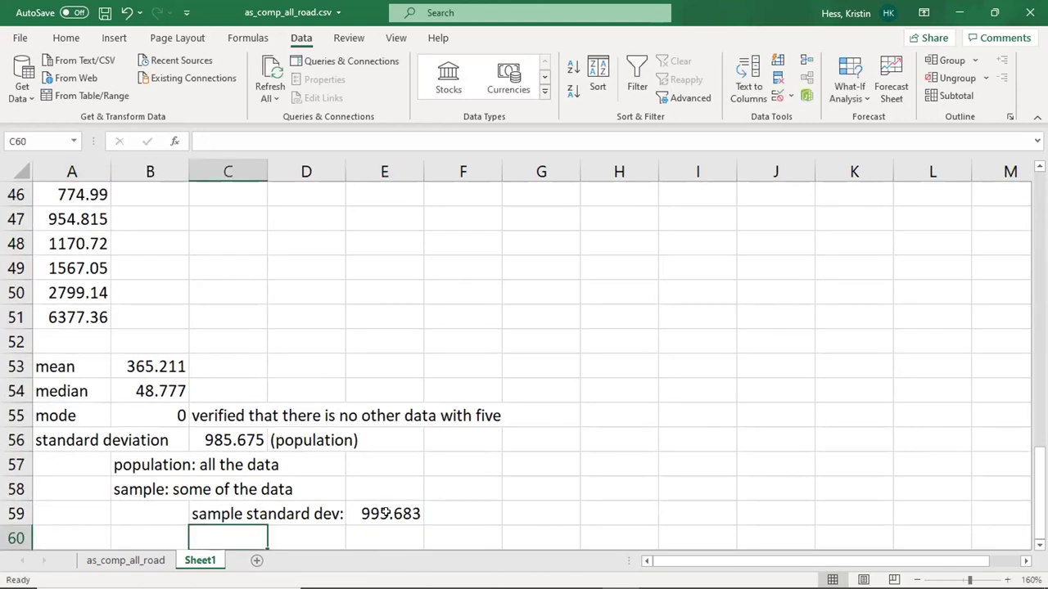
Step: Compare the sample and population standard deviations, and review the sorted road lengths down to the largest value in A51
click(381, 511)
click(208, 440)
click(386, 520)
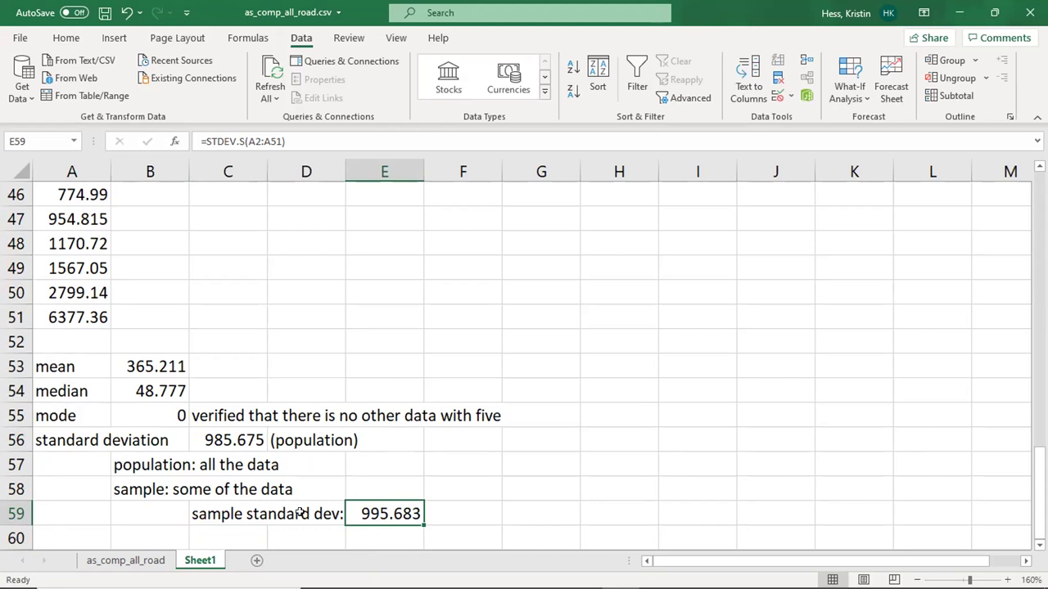
scroll(136, 309, up, 15)
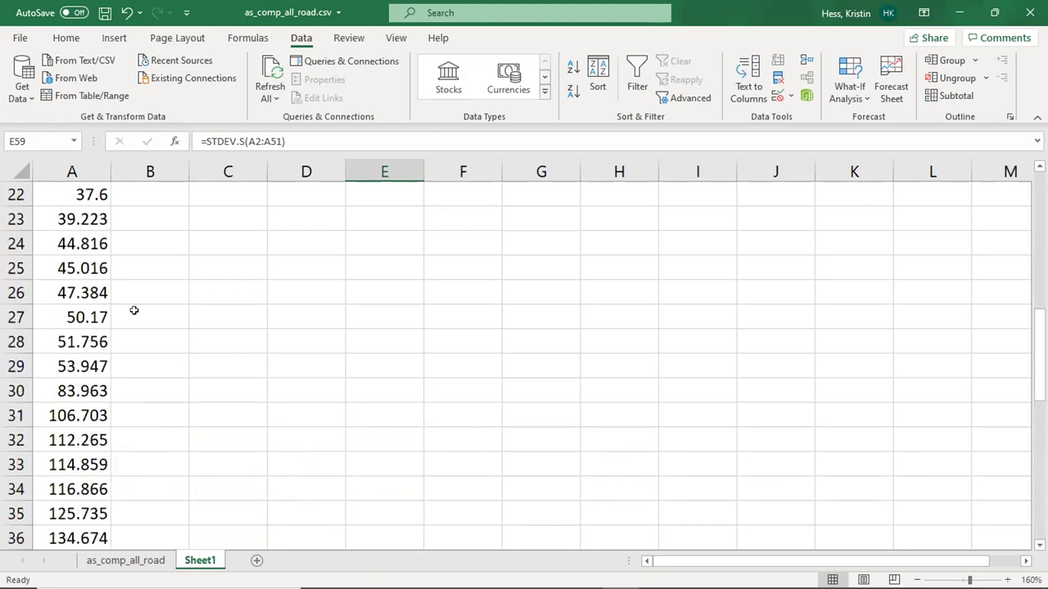
scroll(88, 295, down, 14)
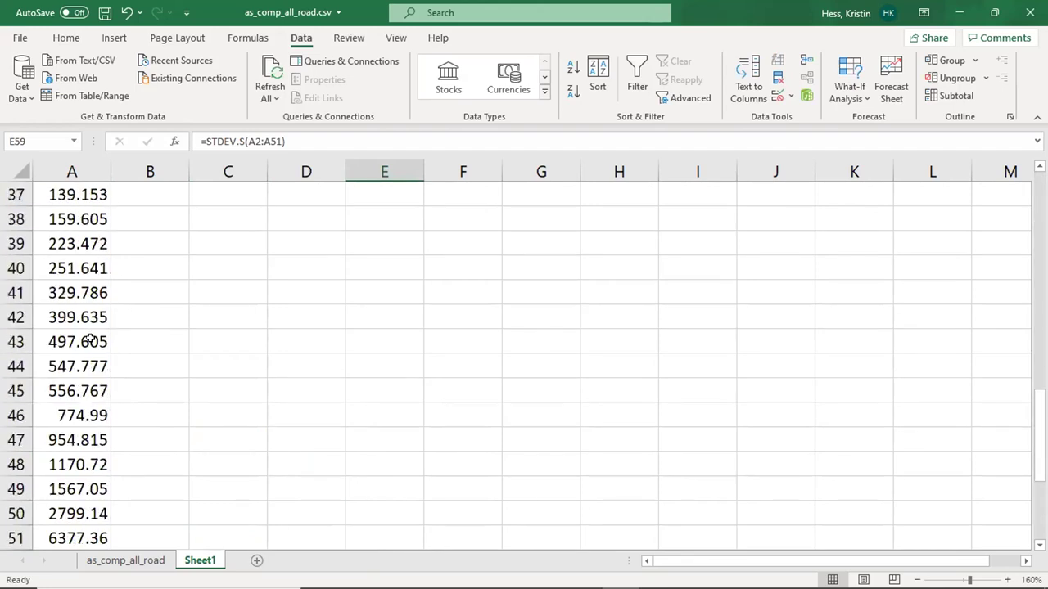
click(69, 399)
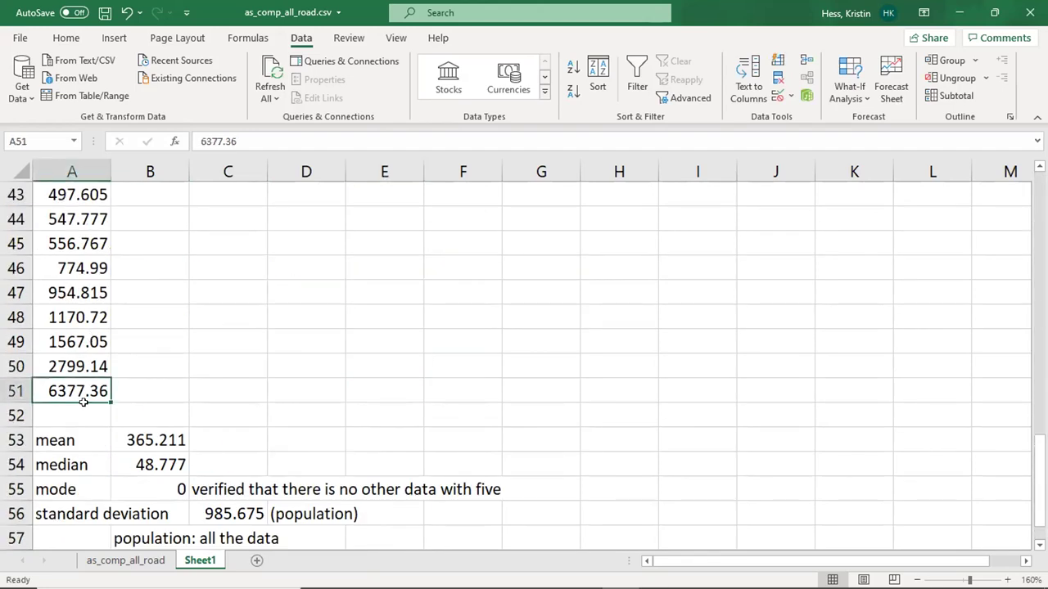